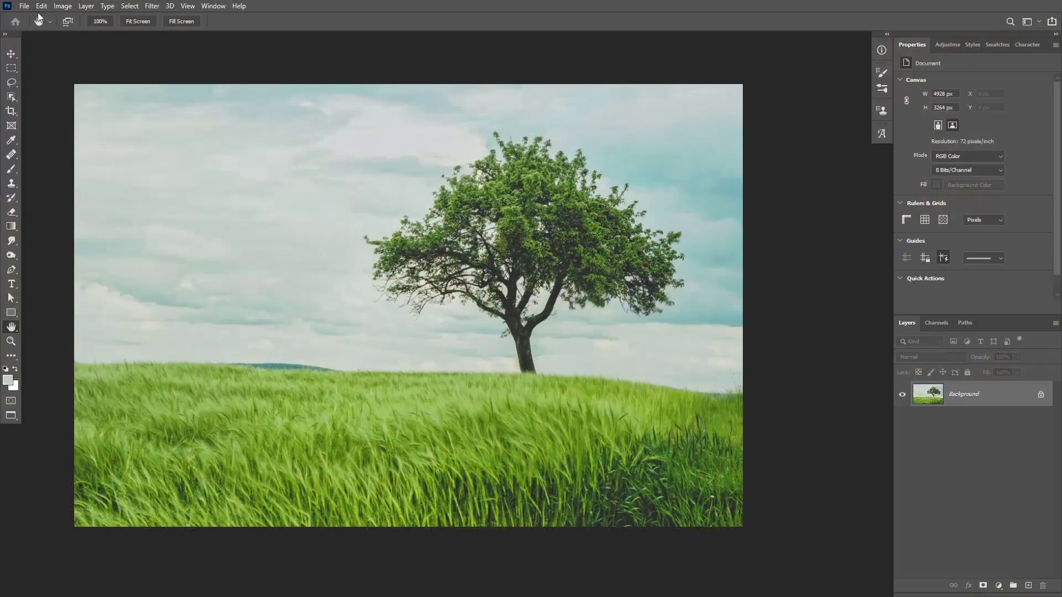
Step: Open Edit > Sky Replacement to preview the default blue cloudy sky behind the tree
left_click(41, 7)
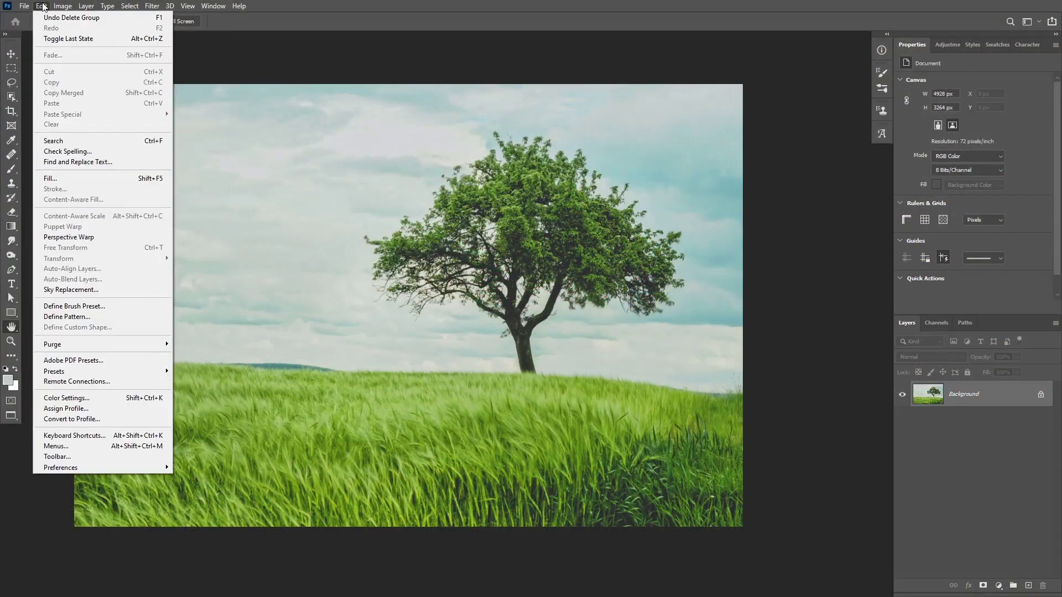
left_click(117, 291)
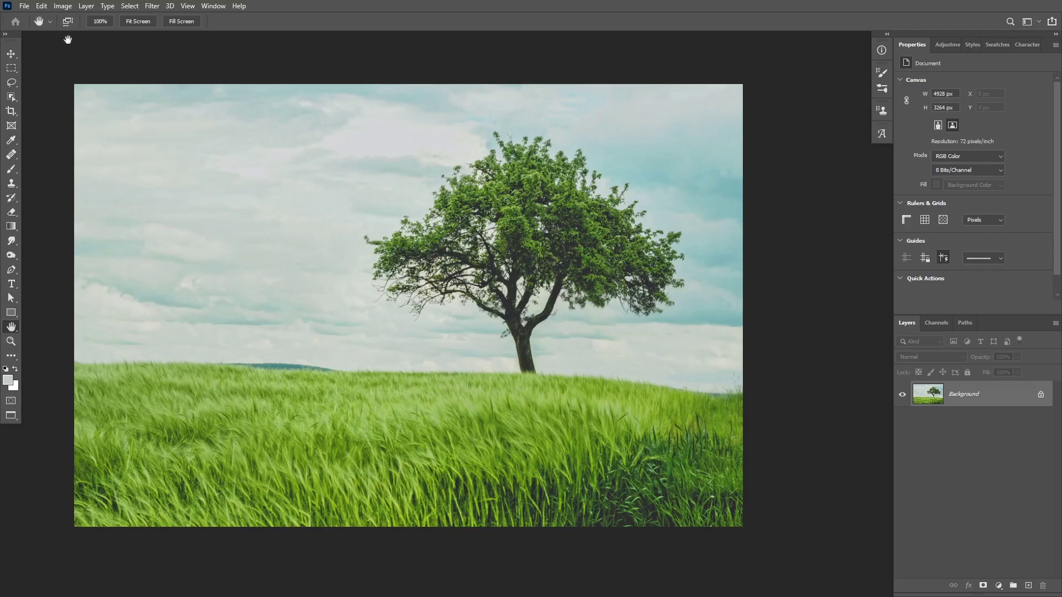
left_click(41, 6)
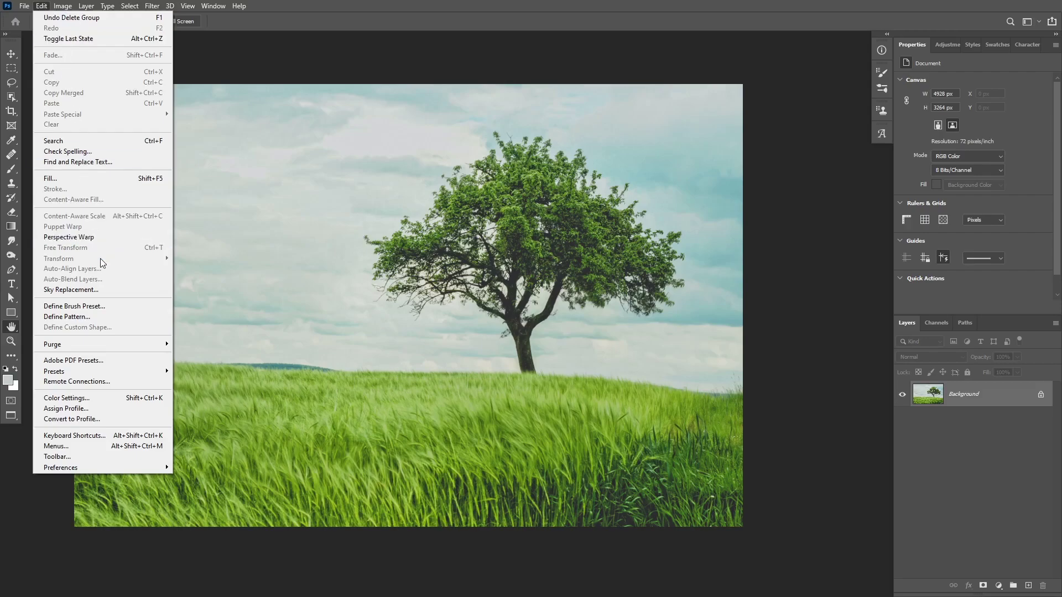
left_click(118, 291)
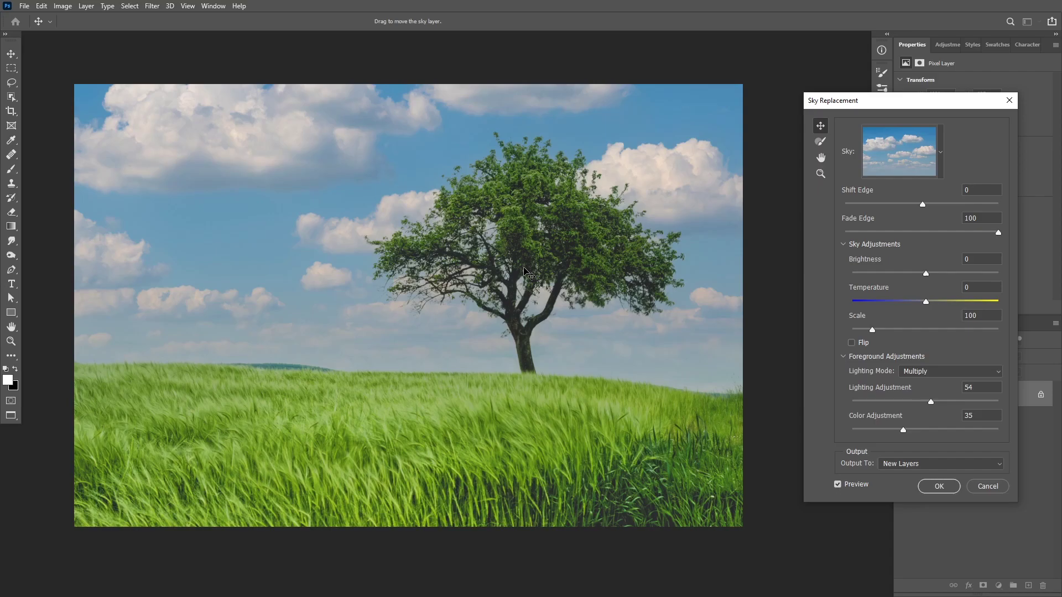
Step: Choose the fourth Blue Skies preset, a sky with large soft white clouds
left_click(919, 158)
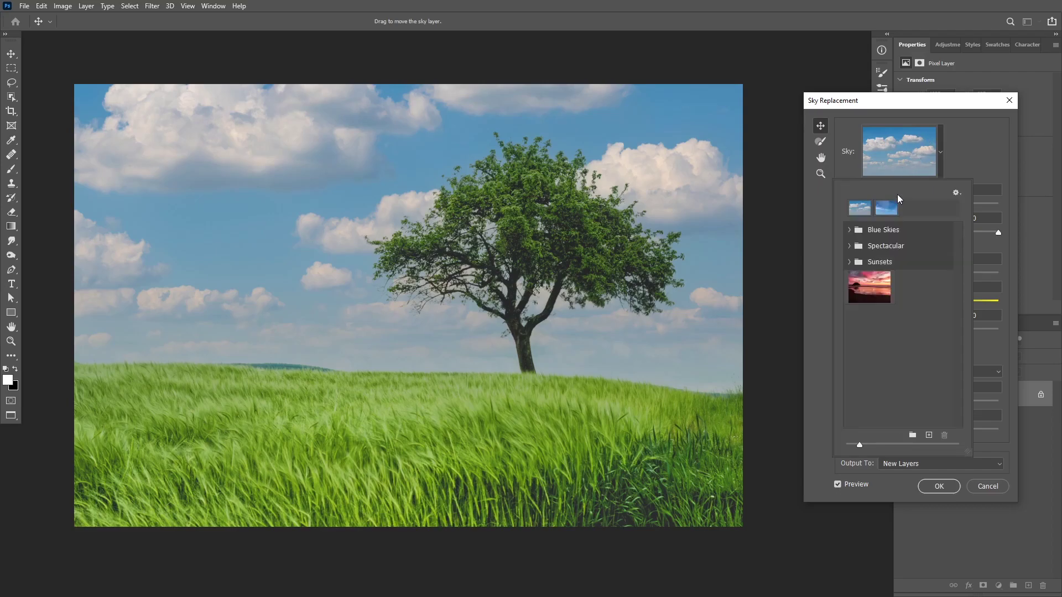
left_click(851, 231)
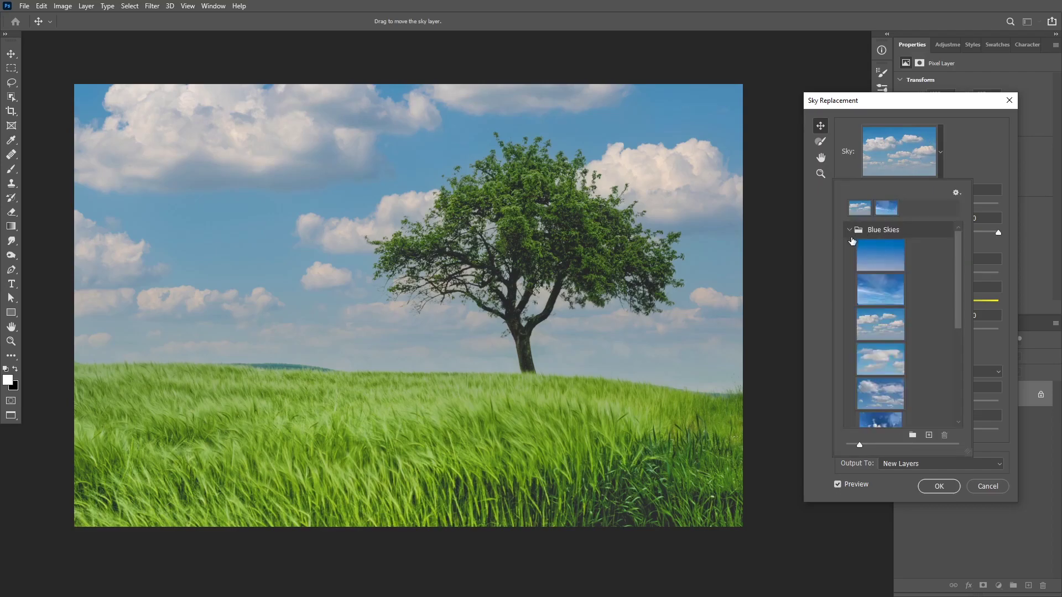
left_click(880, 357)
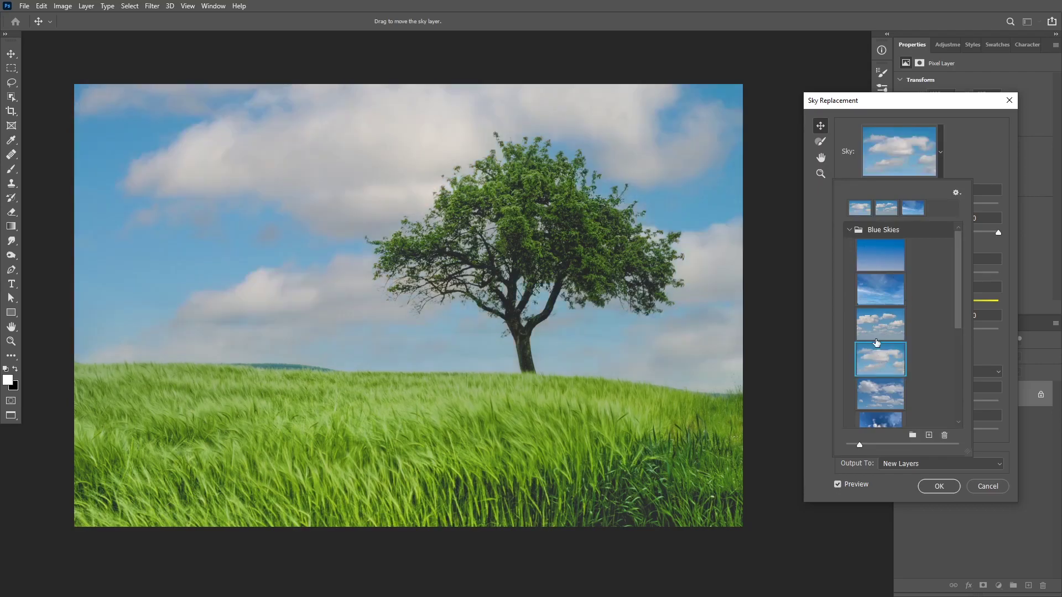
Step: Browse the Spectacular and Sunsets sky collections, keeping the chosen blue sky
left_click(850, 230)
left_click(848, 246)
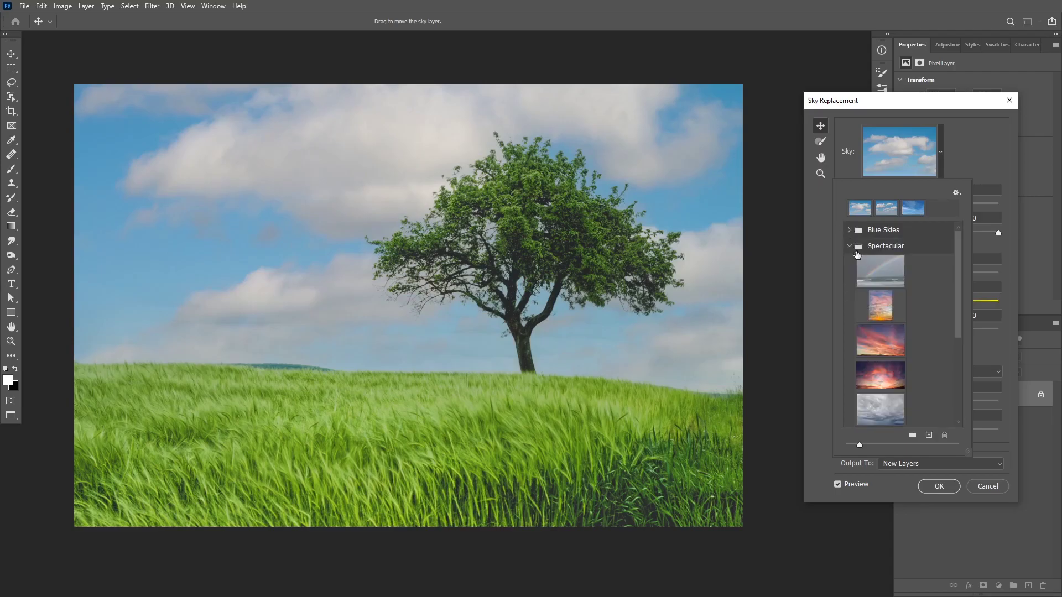
left_click(847, 246)
left_click(850, 263)
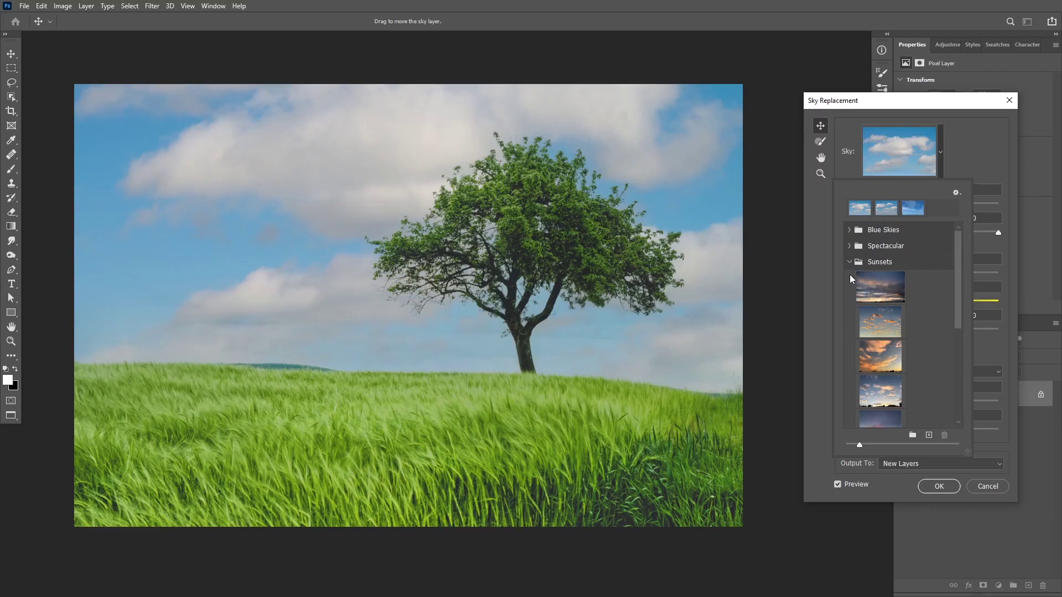
left_click(849, 262)
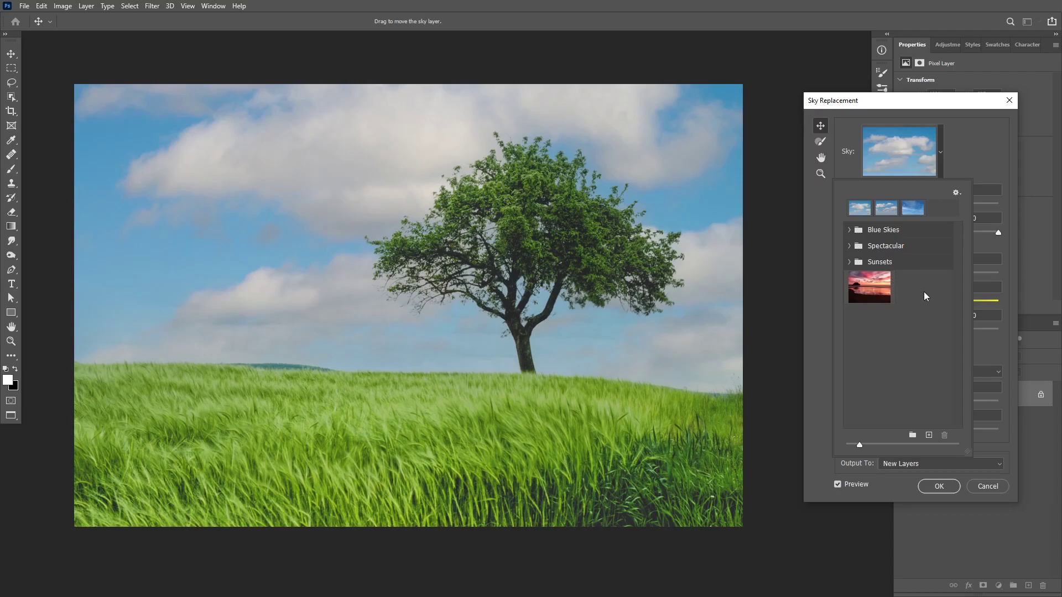
Step: Start Import Skies from the sky preset options, then cancel the Load dialog
left_click(954, 195)
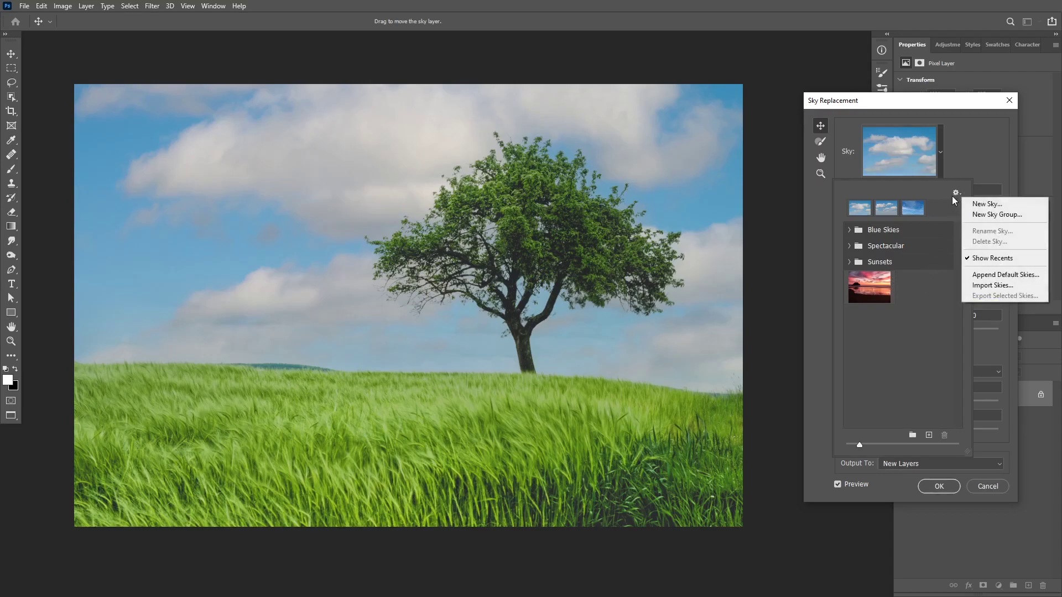
left_click(993, 286)
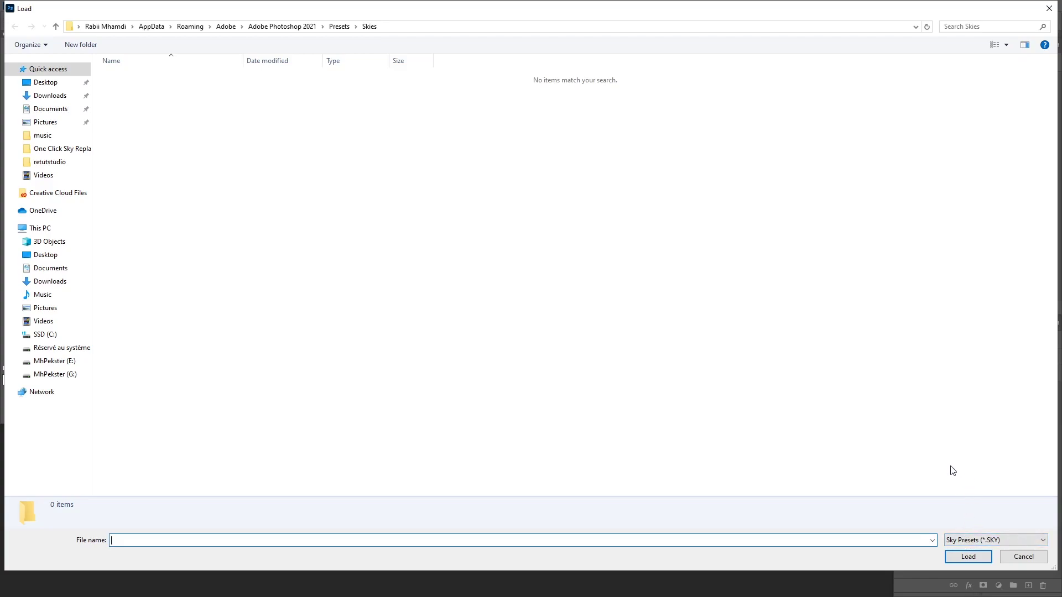
left_click(1016, 558)
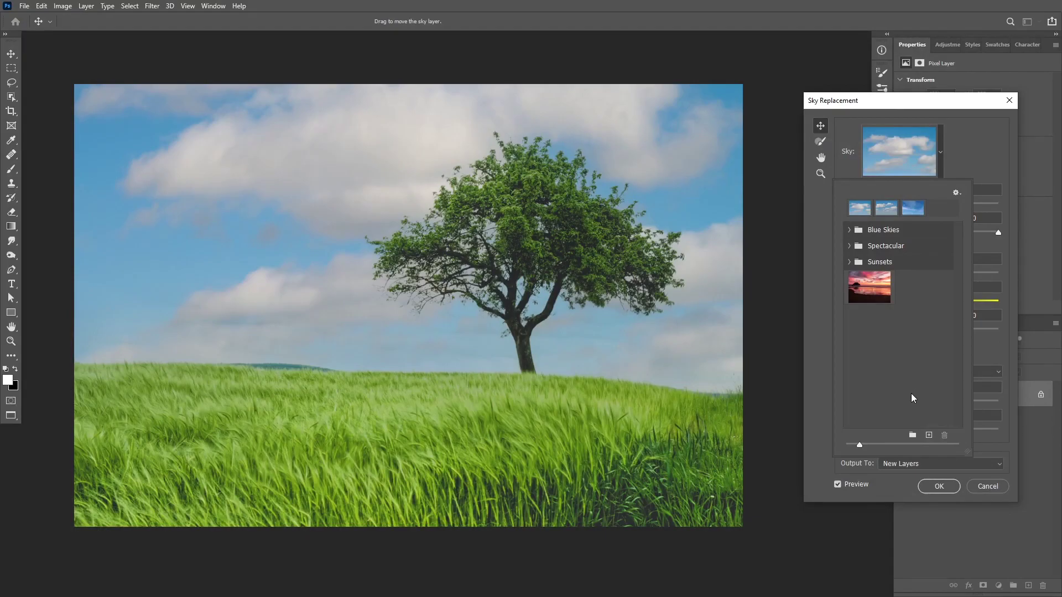
Step: Create a new sky preset from beach-sea-coast-water-sand-ocean-314209 with its default name
left_click(928, 434)
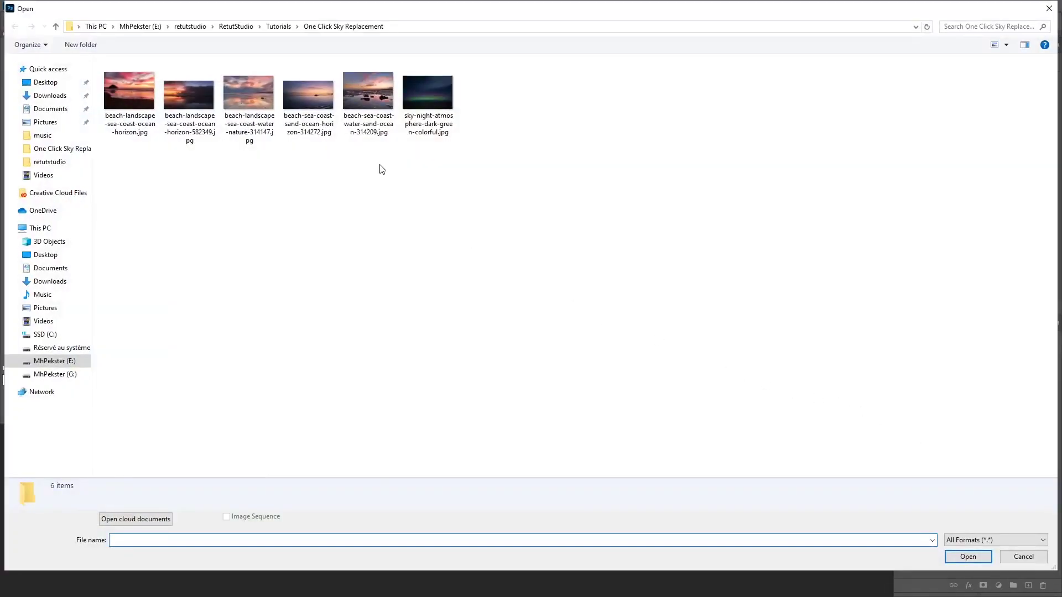
double_click(366, 97)
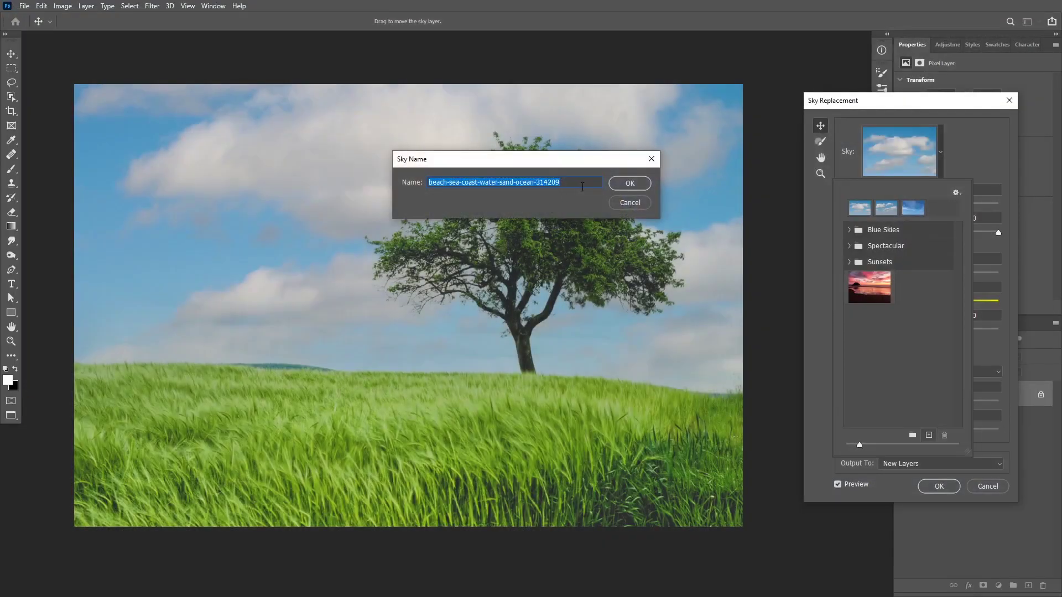
left_click(630, 184)
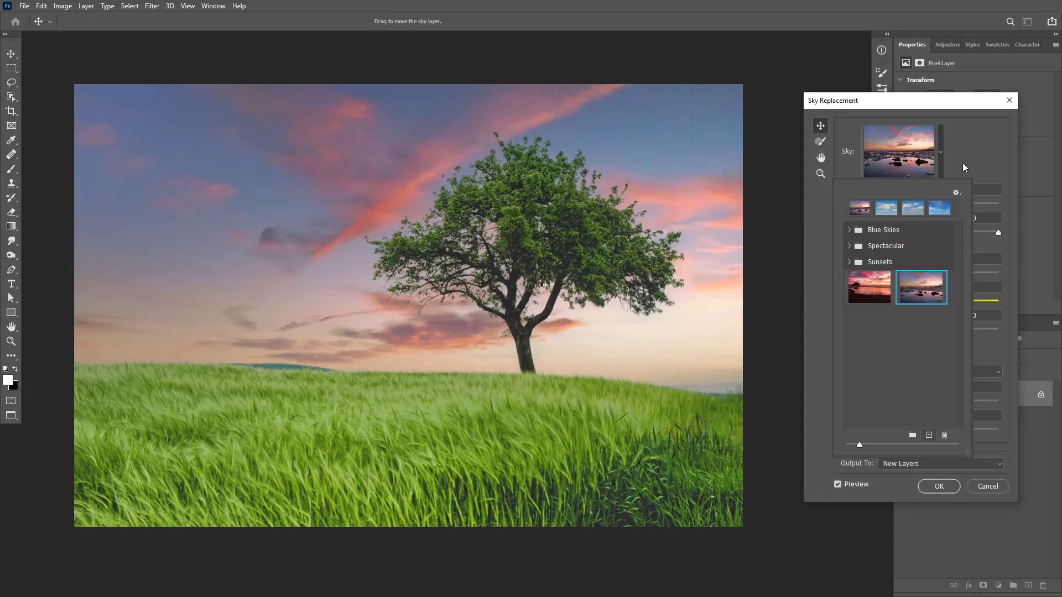
left_click(972, 148)
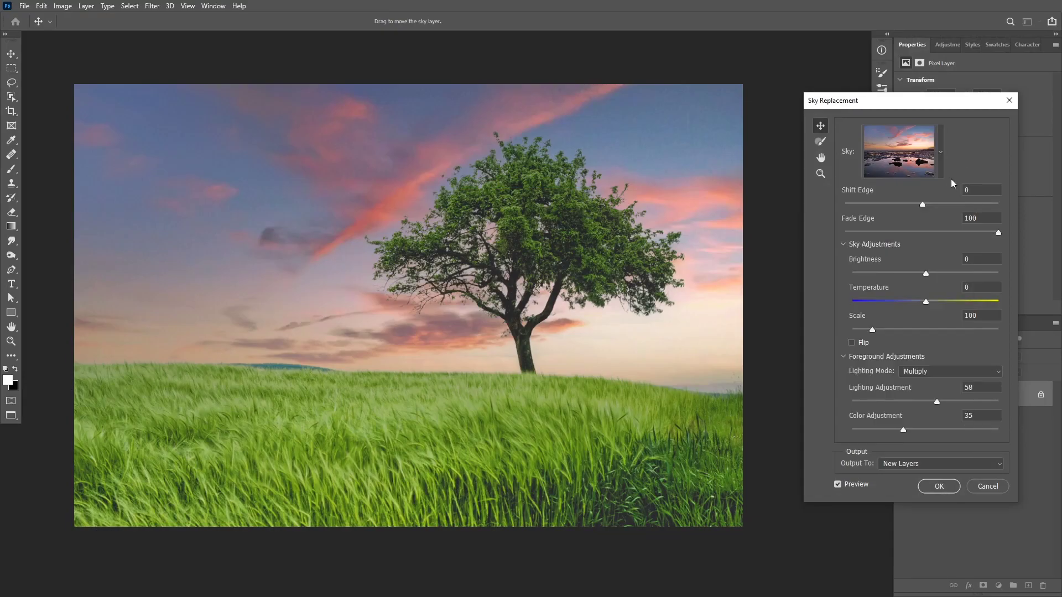
Step: Set Shift Edge to -18 and Brightness to -100 for a darker dusk sky
left_click_drag(922, 204, 877, 203)
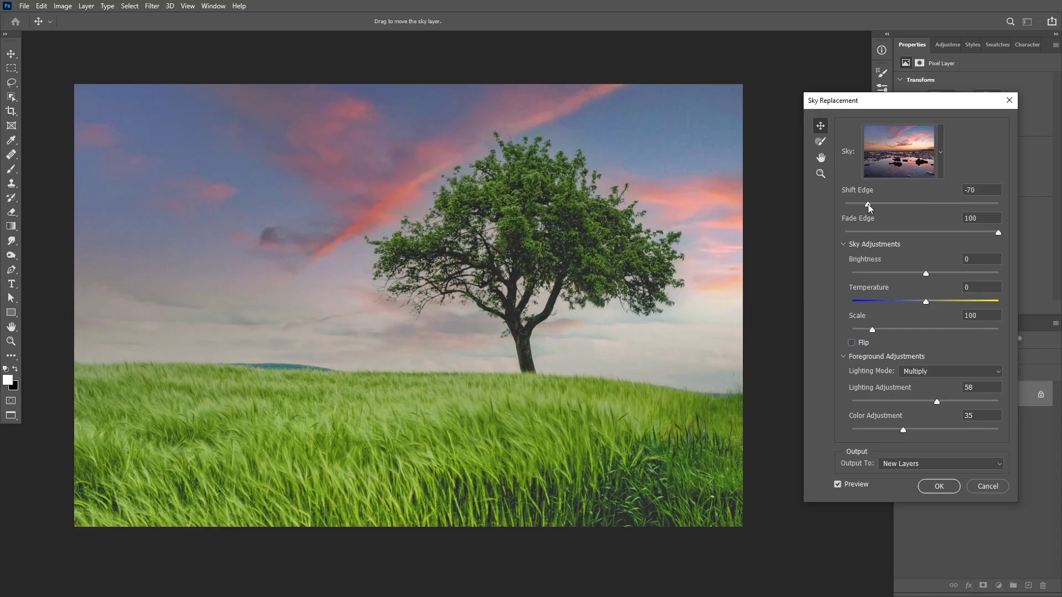
left_click_drag(868, 204, 902, 204)
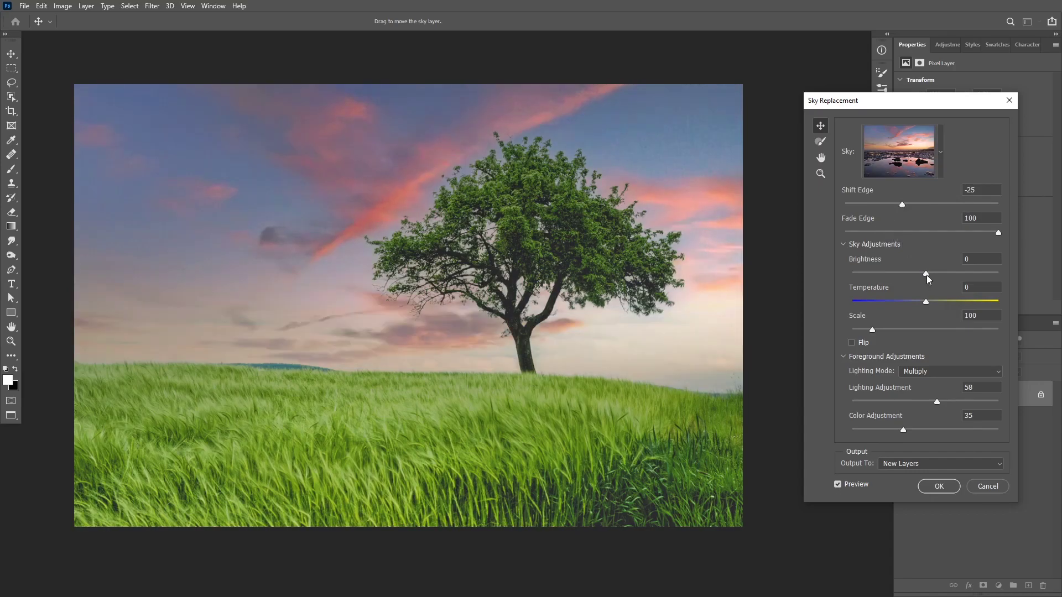
left_click_drag(926, 273, 847, 270)
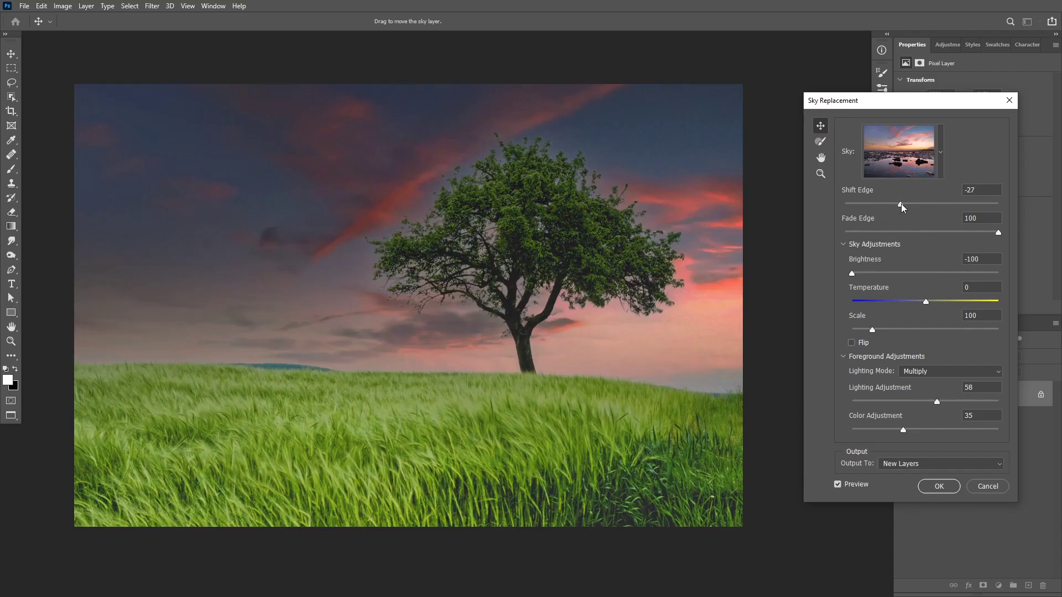
left_click_drag(901, 203, 878, 200)
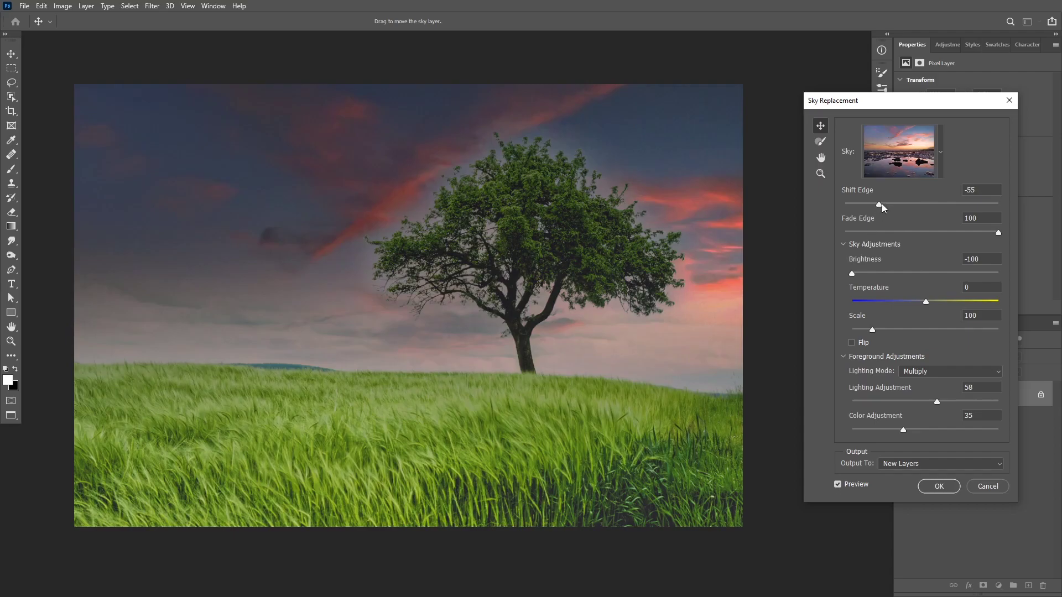
left_click_drag(903, 207, 909, 207)
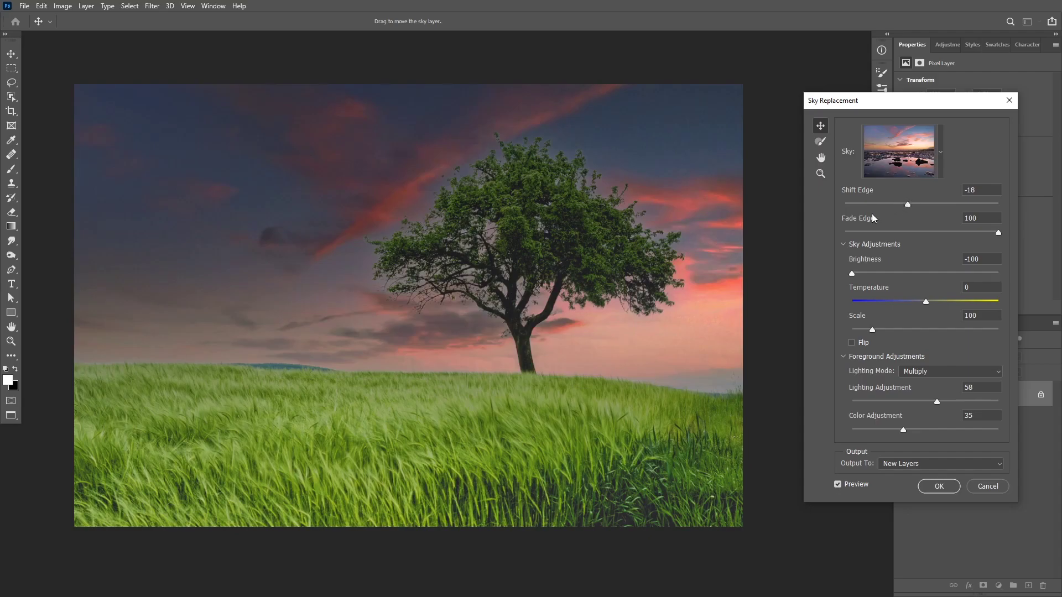
Step: Paint extra sky around the treetop with the Sky Brush and rework the Fade Edge
left_click(820, 142)
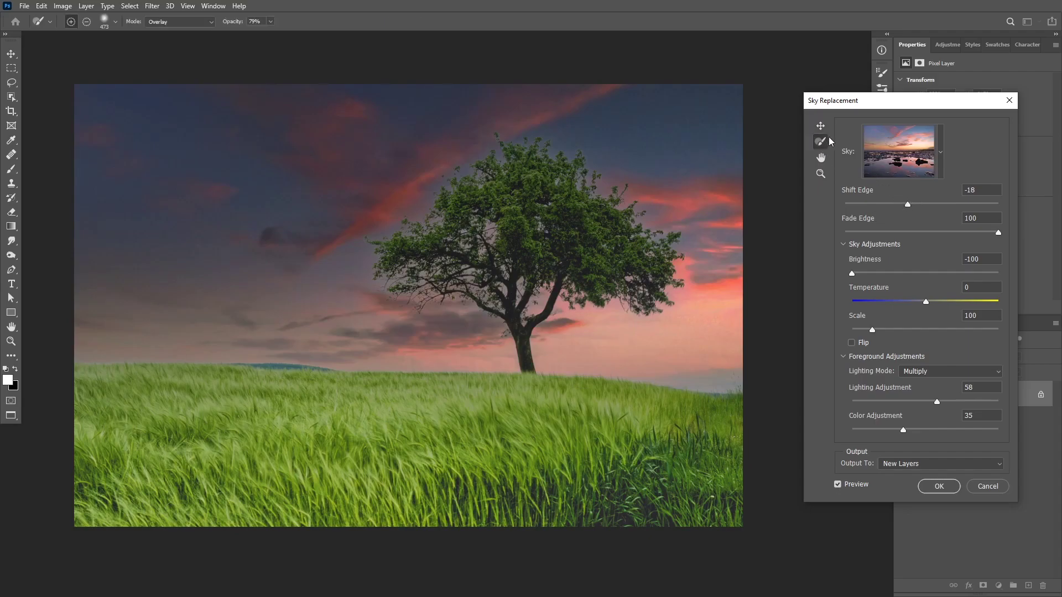
mouse_move(543, 133)
left_mouse_down()
mouse_move(503, 137)
mouse_move(513, 124)
mouse_move(486, 173)
mouse_move(480, 163)
mouse_move(459, 174)
mouse_move(437, 210)
mouse_move(490, 186)
mouse_move(518, 136)
mouse_move(518, 153)
mouse_move(535, 138)
mouse_move(553, 140)
mouse_move(549, 155)
mouse_move(561, 151)
mouse_move(543, 153)
mouse_move(550, 148)
mouse_move(509, 131)
mouse_move(508, 158)
mouse_move(474, 171)
mouse_move(478, 200)
left_mouse_up()
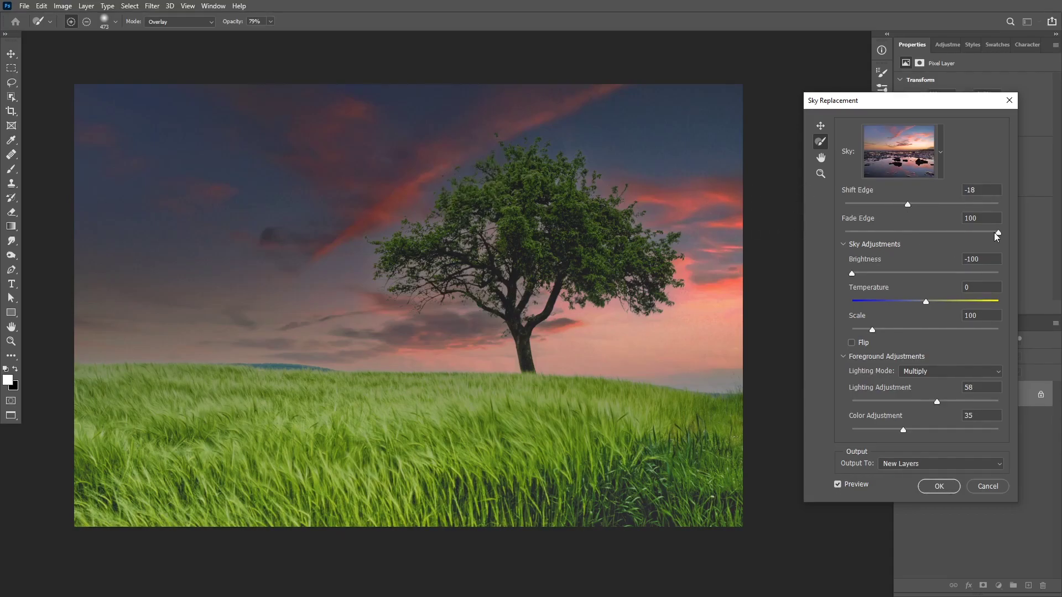
left_click_drag(998, 232, 948, 232)
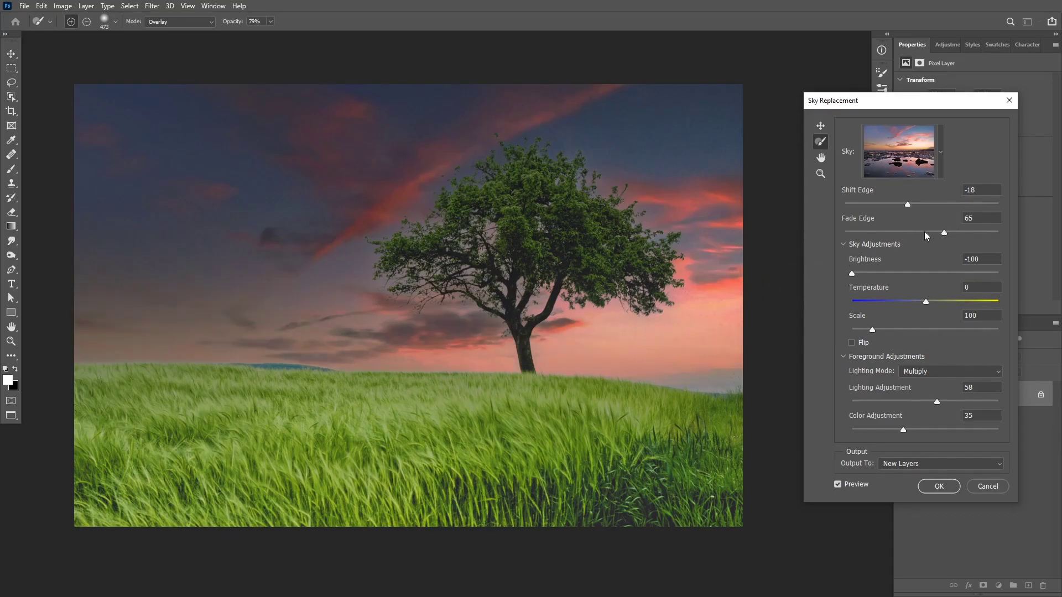
left_click_drag(948, 232, 789, 272)
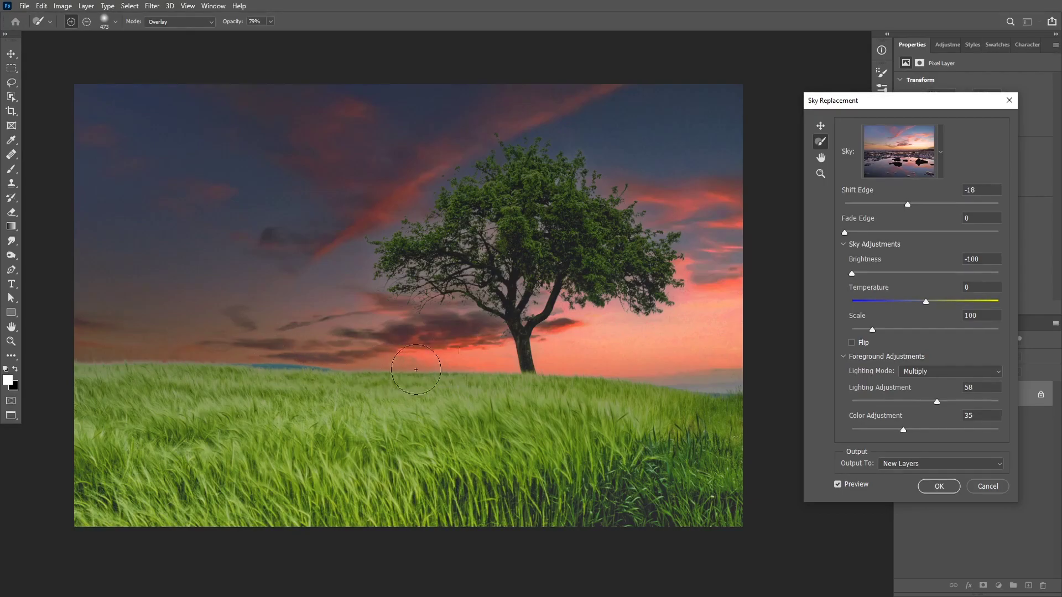
left_click_drag(852, 232, 927, 273)
Step: Set Shift Edge to 3 and raise Fade Edge to 70 for a softer blend
left_click_drag(910, 208, 912, 207)
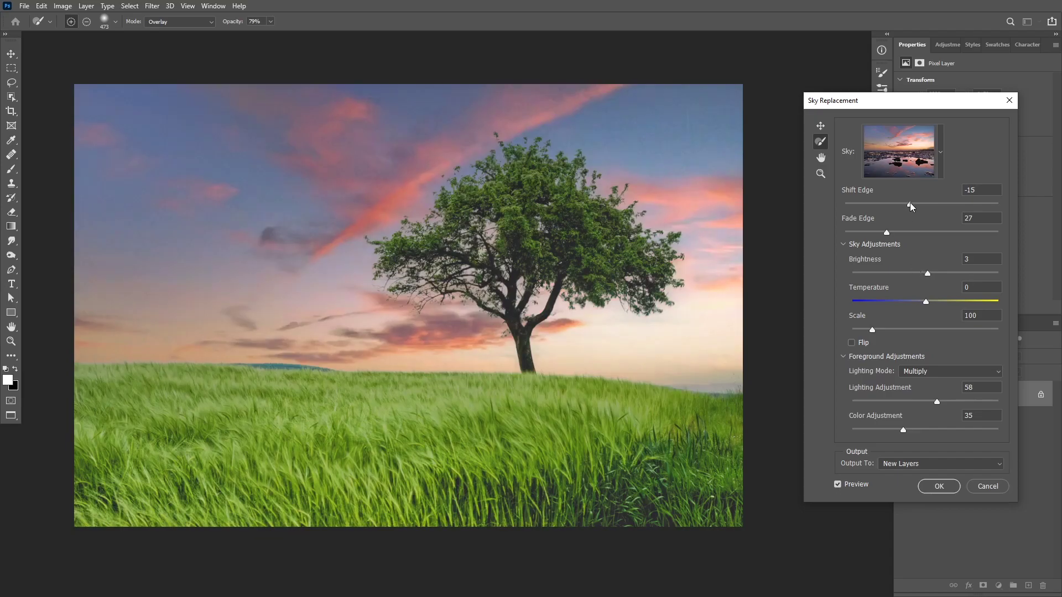
left_click_drag(910, 206, 921, 208)
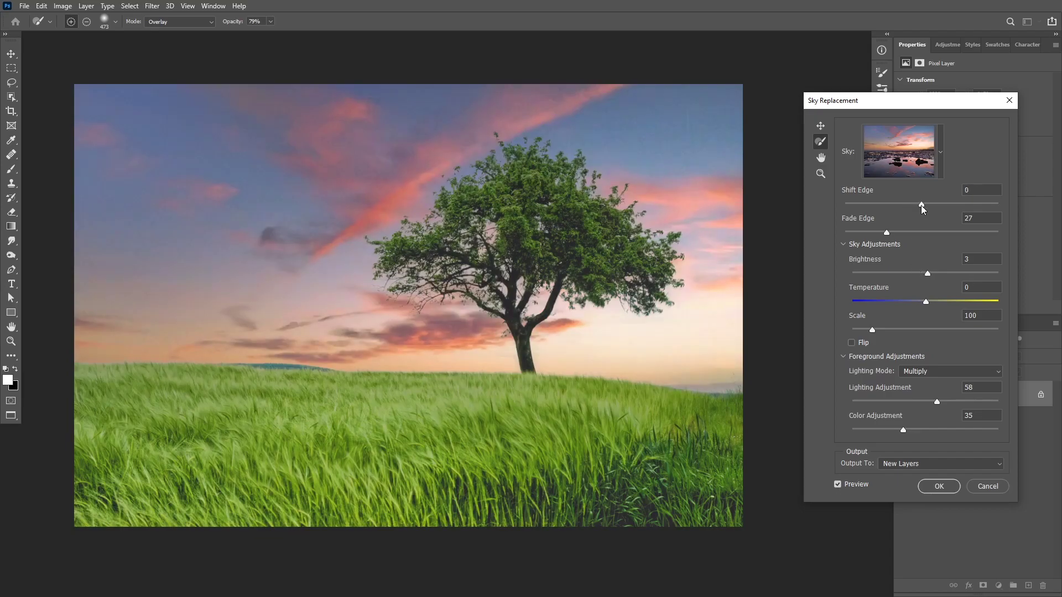
left_click_drag(886, 232, 912, 232)
Step: Cool then rewarm the sky's Temperature and enlarge the sky slightly
left_click_drag(973, 303, 899, 301)
left_click_drag(898, 303, 963, 299)
left_click_drag(871, 330, 873, 330)
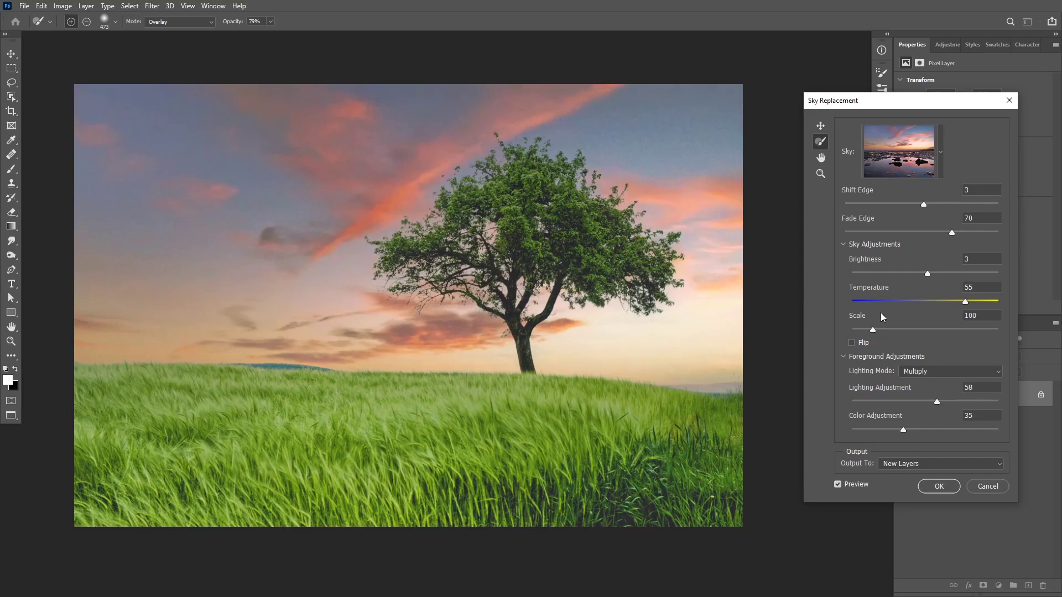
Step: Shift the sunset sky up and right behind the tree, and uncheck Flip
left_click(820, 125)
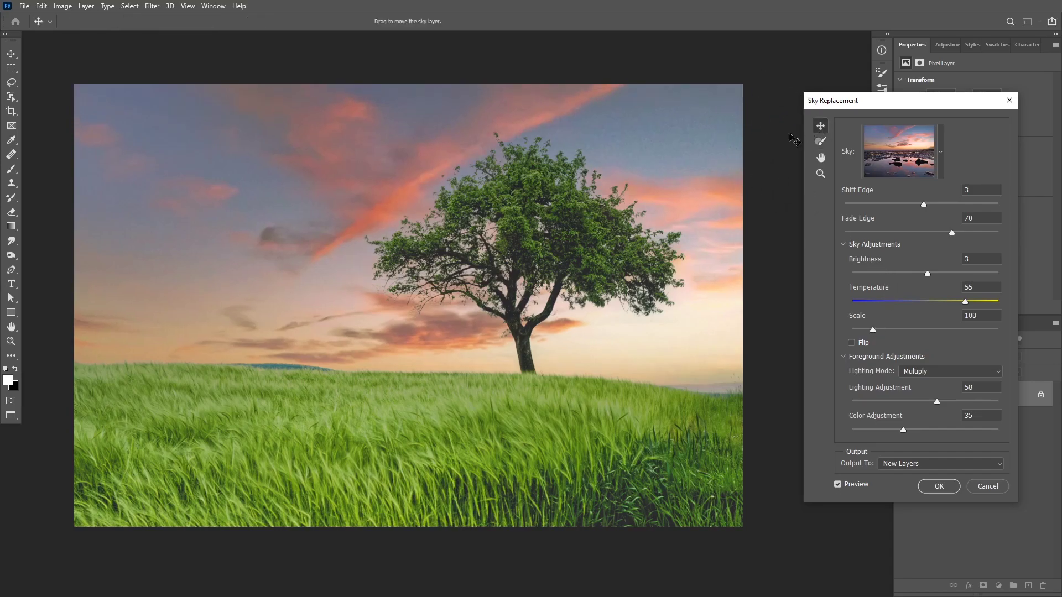
left_click_drag(506, 216, 522, 210)
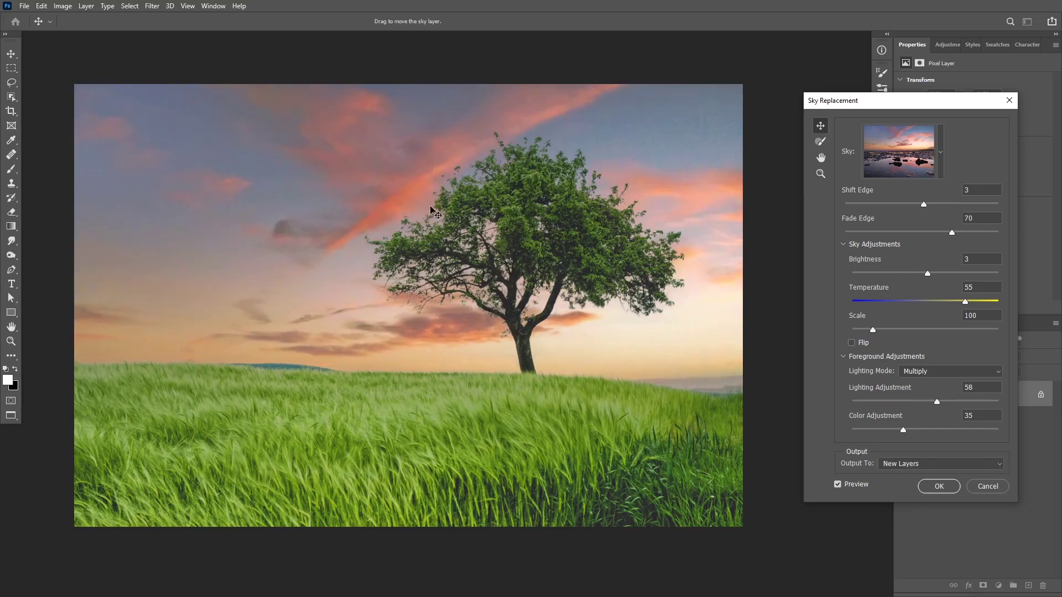
left_click_drag(426, 238, 475, 242)
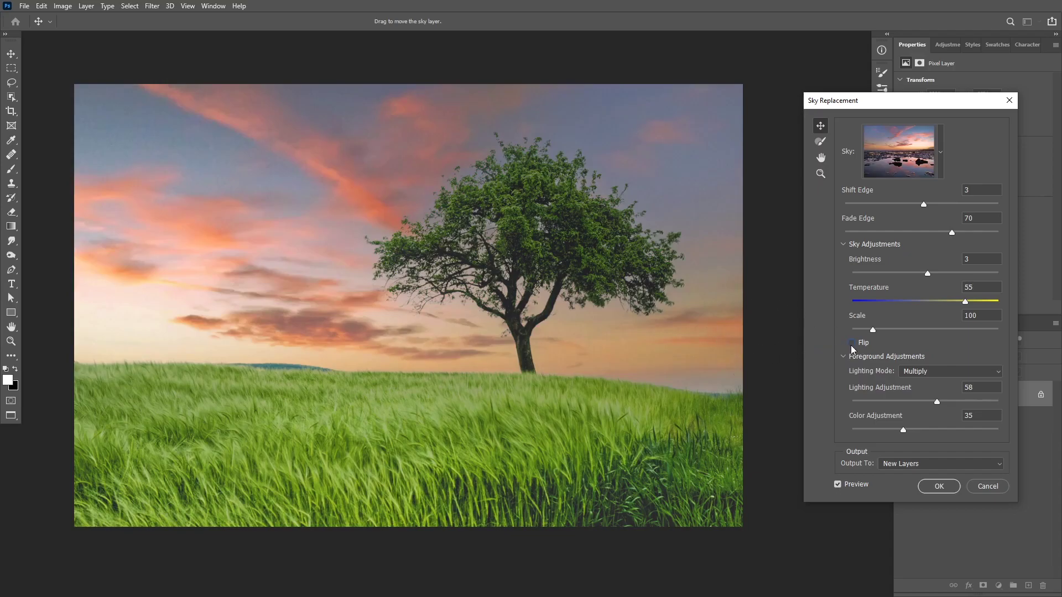
left_click(852, 344)
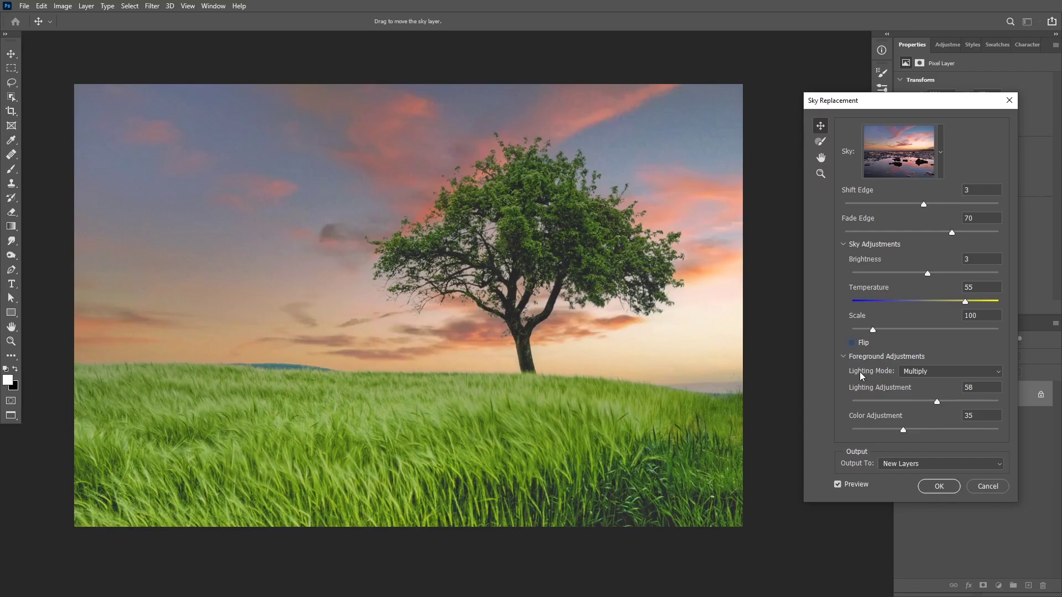
Step: Keep Lighting Mode on Multiply after trying Screen; set Lighting Adjustment 65, Color Adjustment 49
left_click(927, 375)
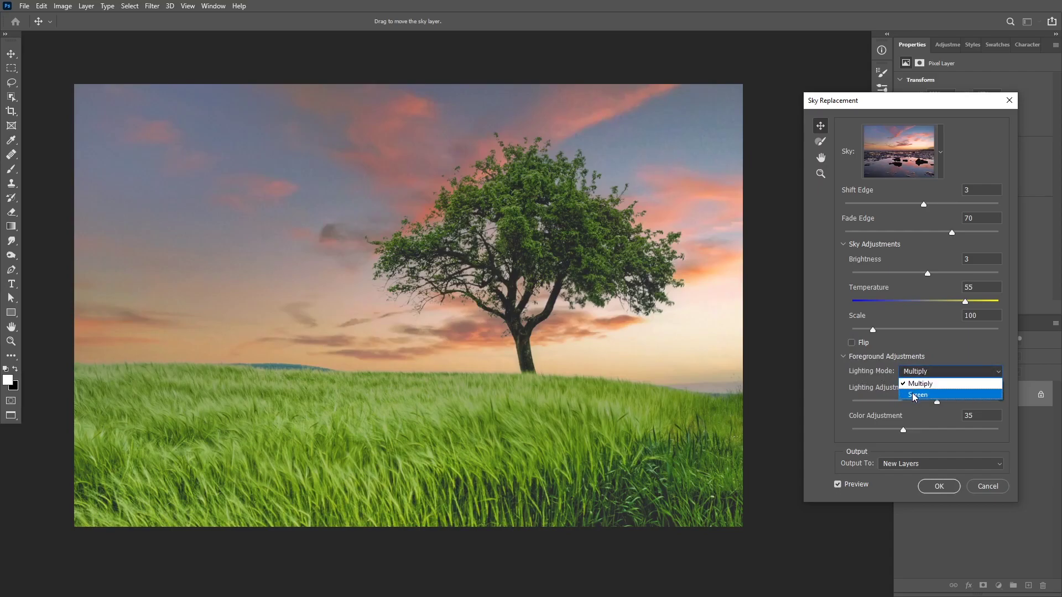
left_click(911, 390)
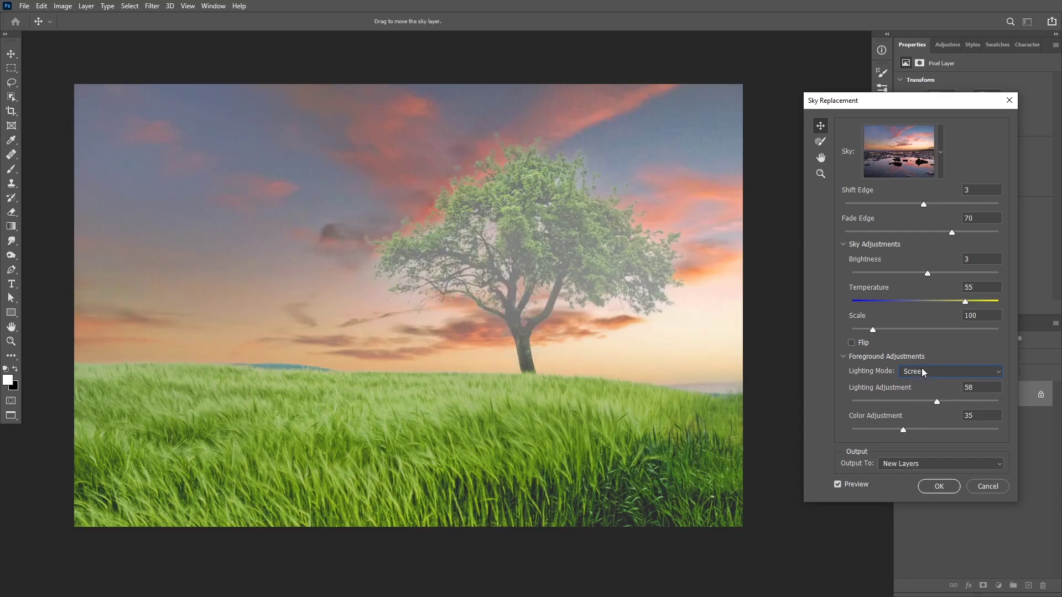
left_click(916, 374)
left_click(914, 384)
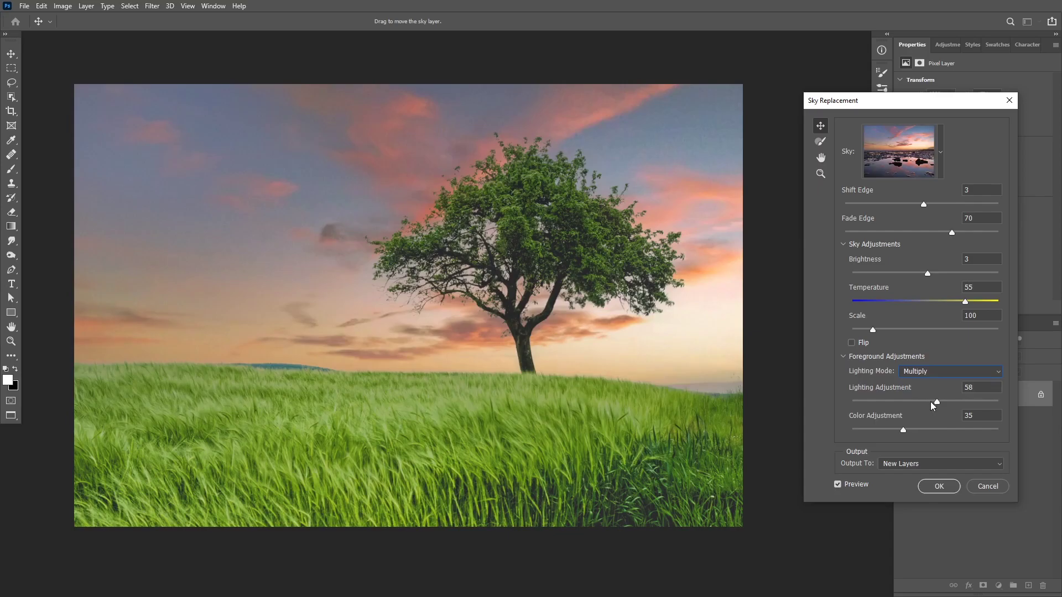
left_click_drag(938, 404, 899, 403)
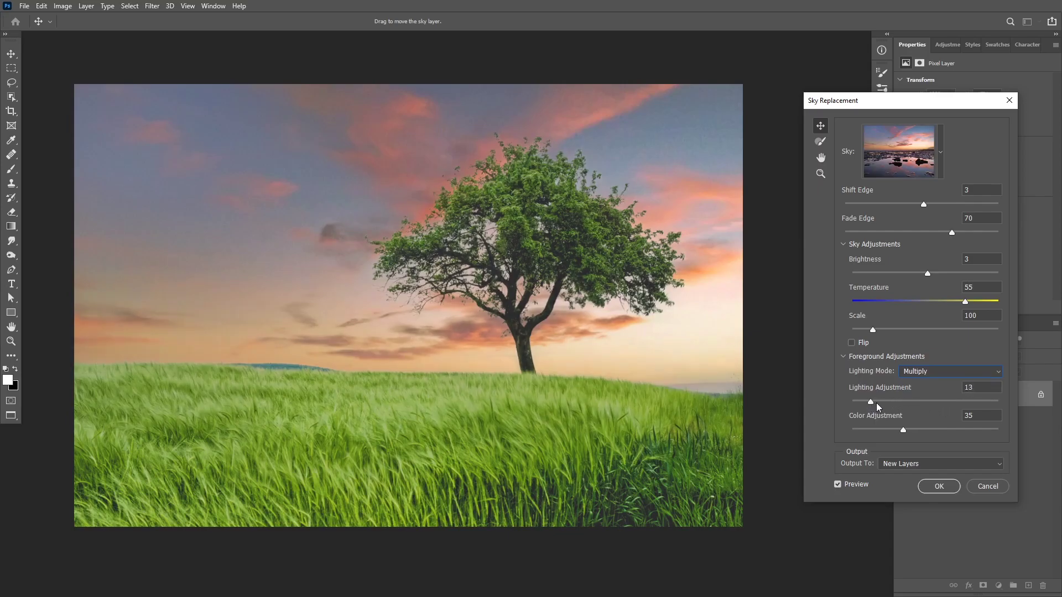
left_click_drag(886, 405, 947, 405)
mouse_move(903, 432)
left_mouse_down()
mouse_move(929, 438)
mouse_move(867, 427)
mouse_move(924, 433)
left_mouse_up()
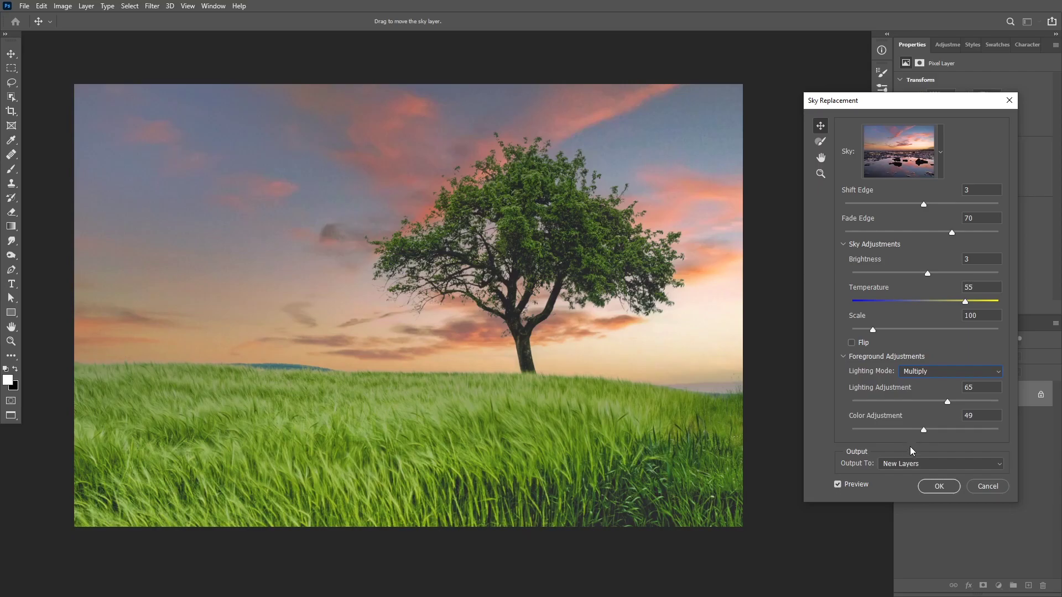
Step: Keep Output To on New Layers and apply the sky replacement
left_click(900, 466)
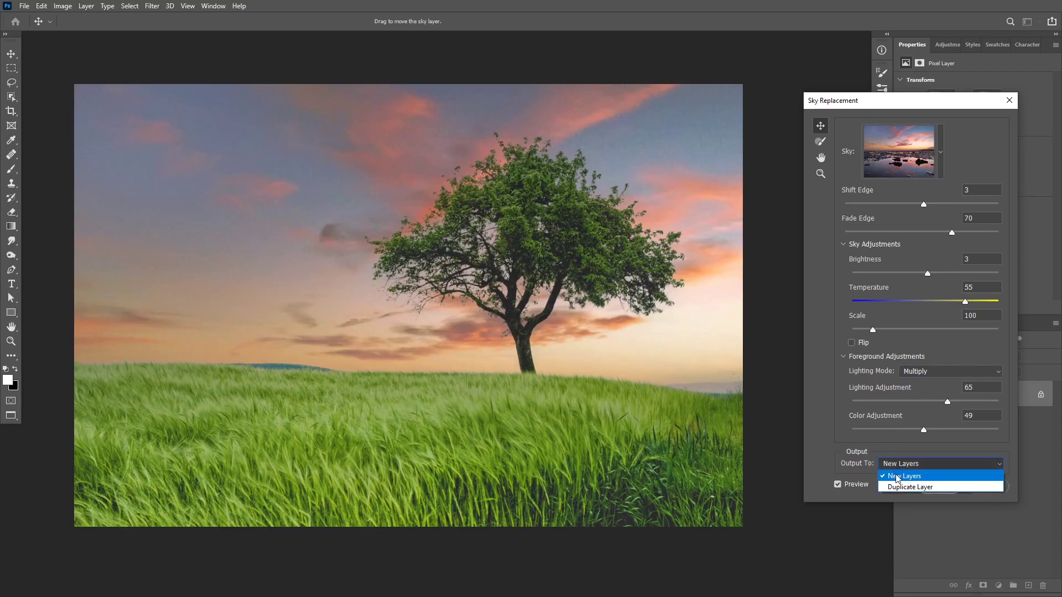
left_click(894, 471)
left_click(938, 486)
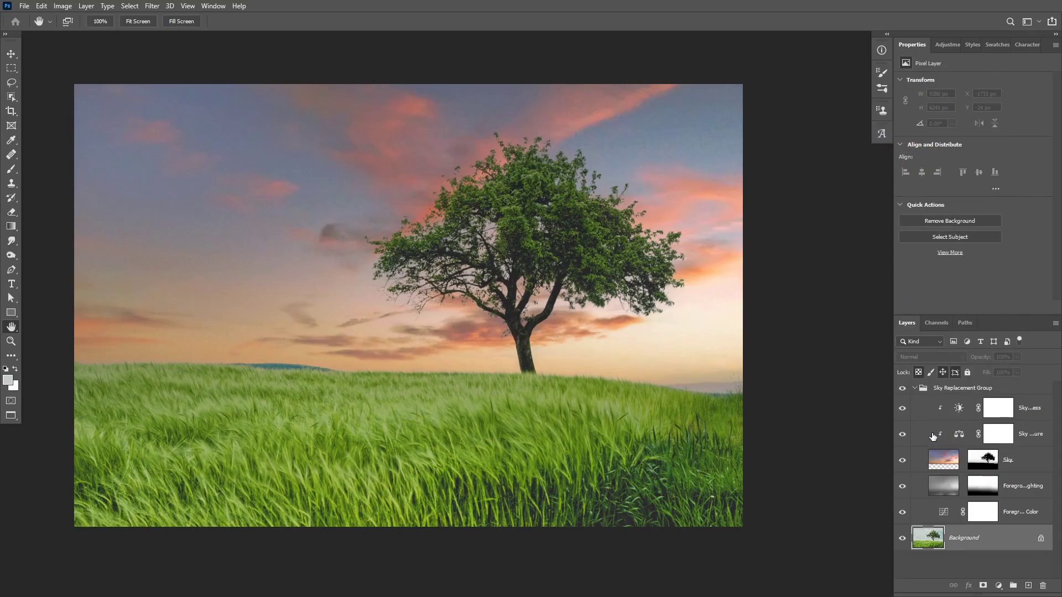
Step: Alt-click the Sky layer's mask thumbnail to view the black-and-white mask alone
left_click(976, 464)
left_click(976, 463, "alt")
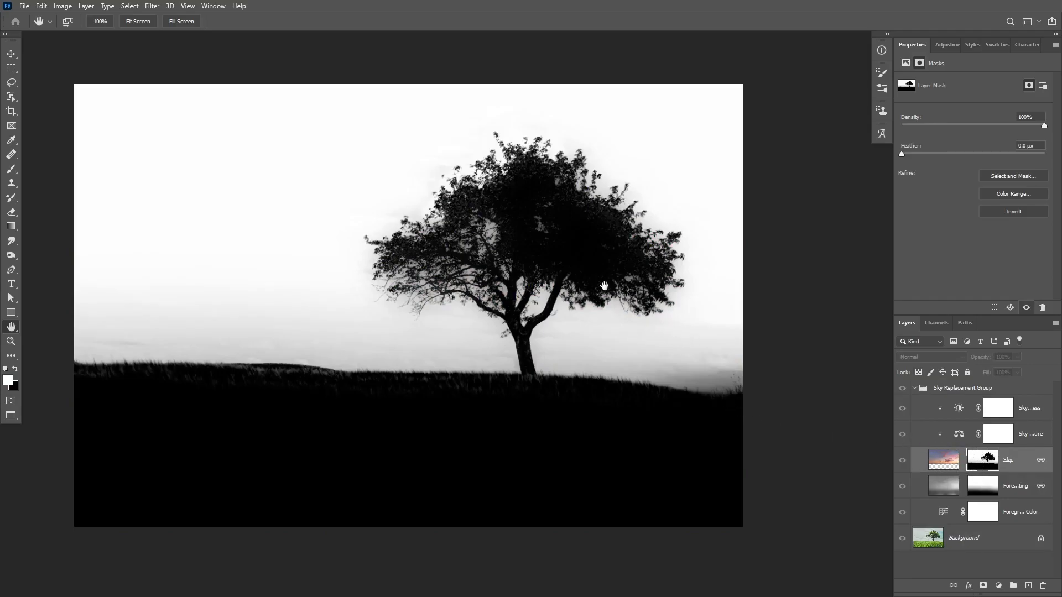
key("b")
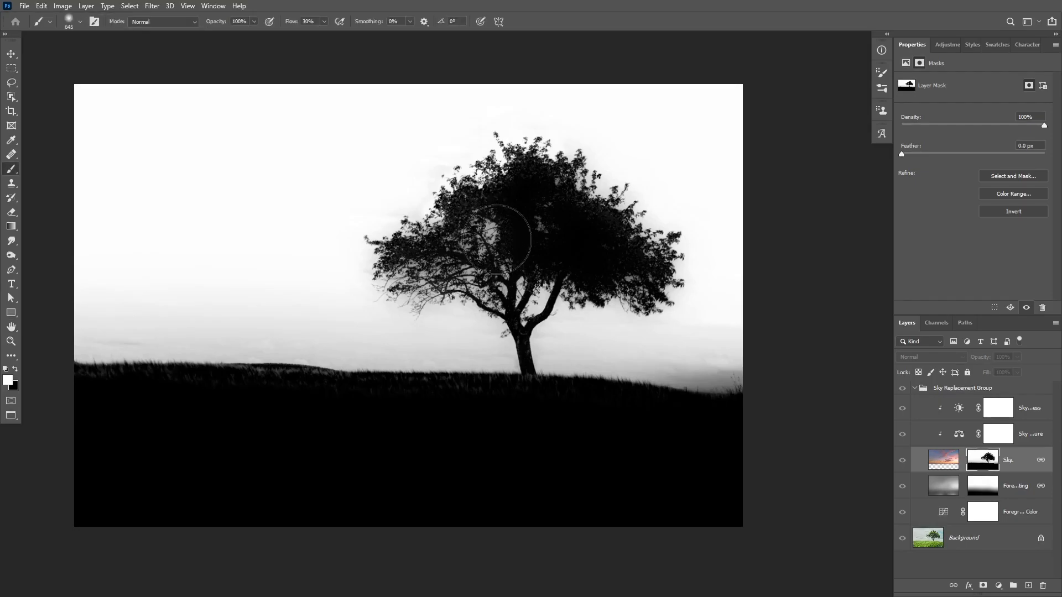
Step: Paint the sky mask near the left branches with a size-443 Overlay brush at 57% opacity
left_click(170, 22)
left_click(154, 176)
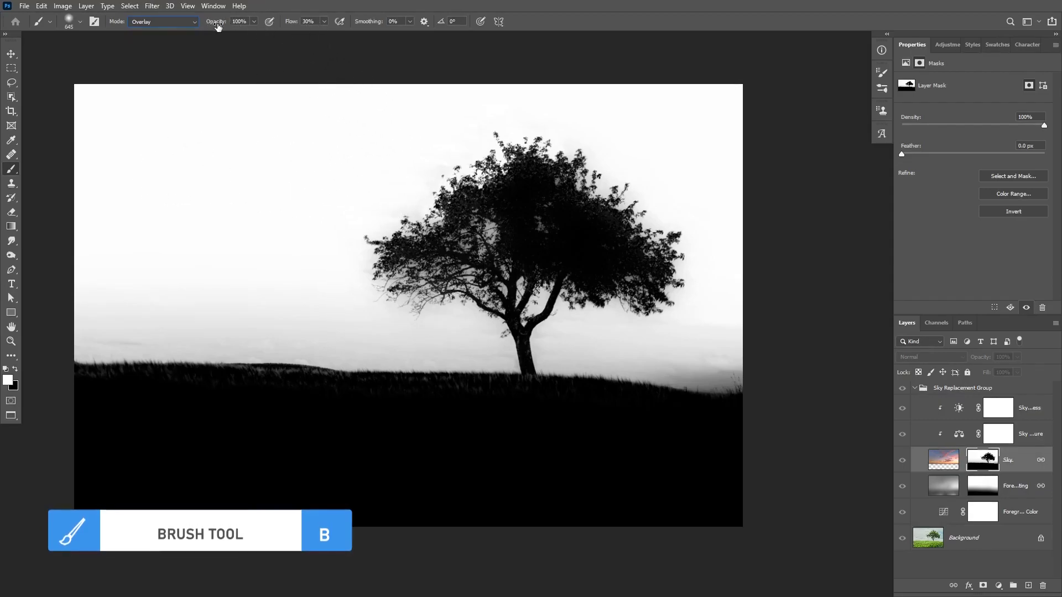
left_click_drag(219, 23, 202, 23)
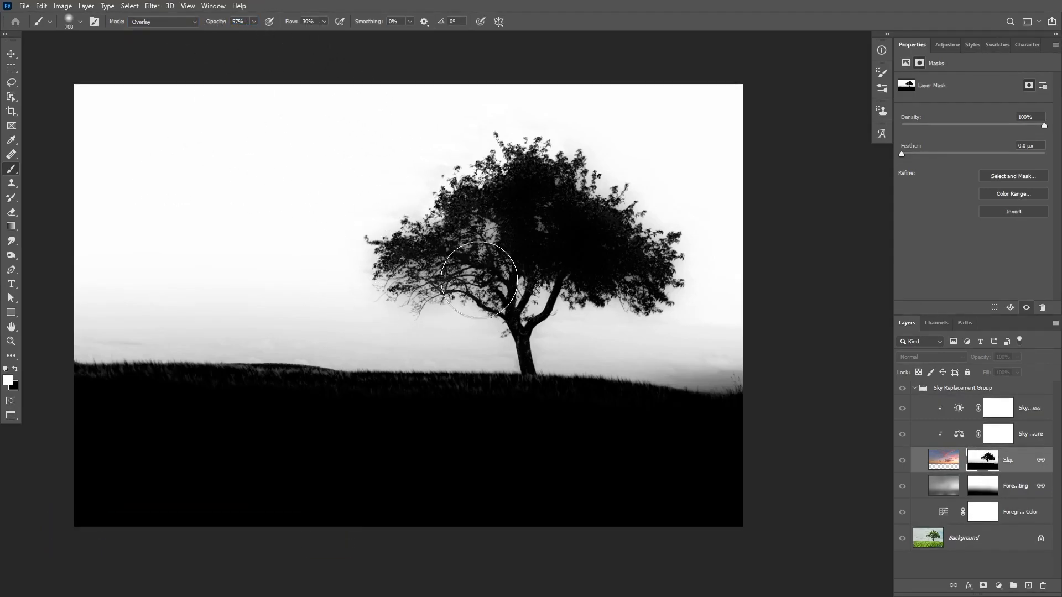
left_click_drag(481, 260, 453, 261)
mouse_move(431, 313)
left_mouse_down()
mouse_move(463, 322)
mouse_move(432, 318)
mouse_move(404, 272)
mouse_move(471, 260)
mouse_move(481, 235)
mouse_move(480, 279)
mouse_move(525, 309)
mouse_move(538, 293)
mouse_move(550, 299)
mouse_move(548, 340)
mouse_move(576, 337)
mouse_move(573, 302)
mouse_move(566, 341)
left_mouse_up()
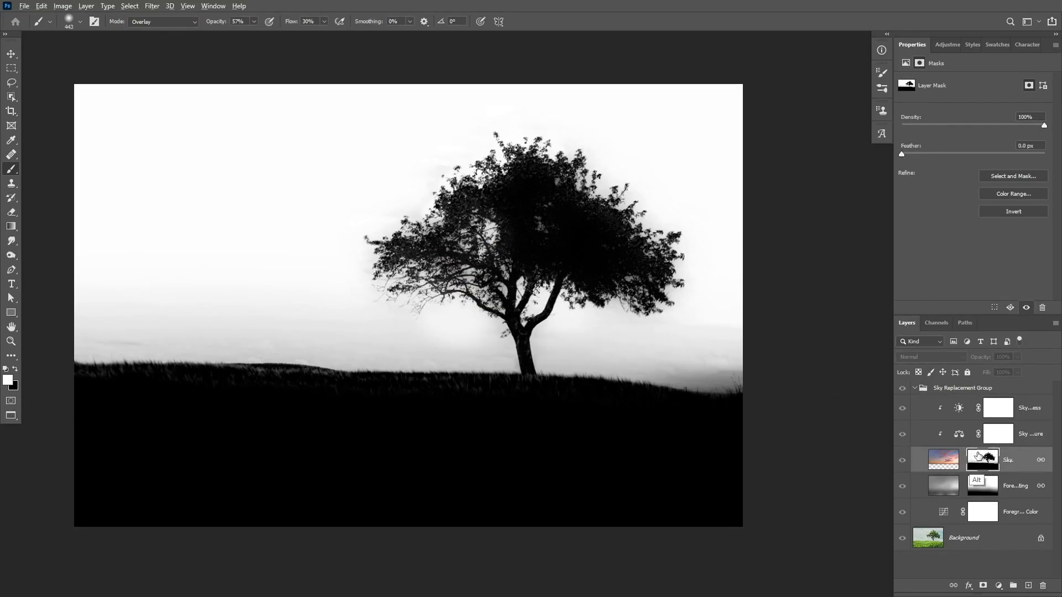
Step: Leave mask view and raise the Sky Brightness layer's Brightness from 3 to 34
left_click(976, 457, "alt")
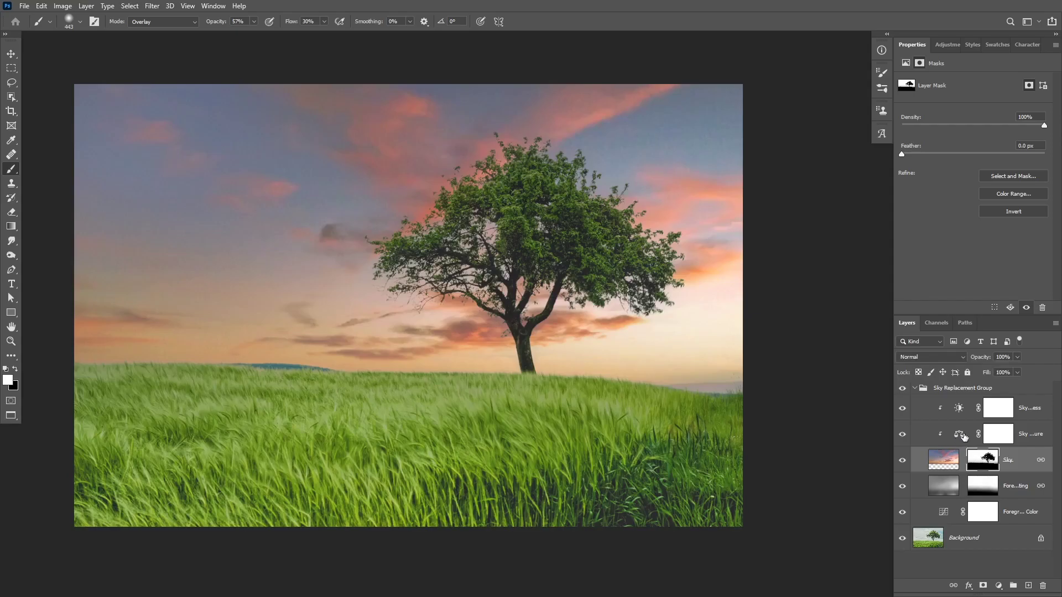
left_click(961, 437)
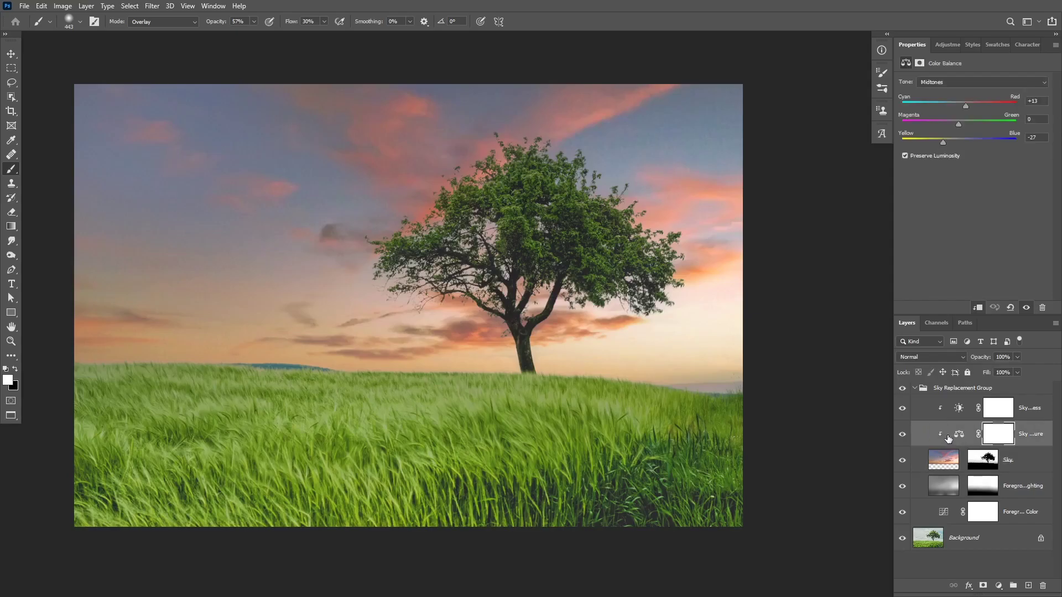
left_click(965, 411)
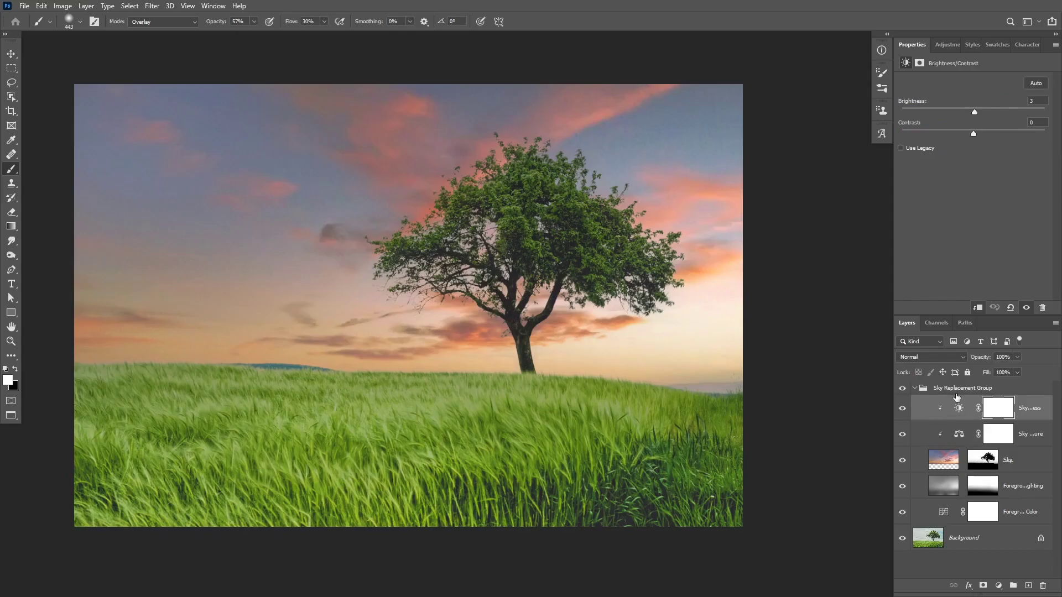
left_click_drag(977, 111, 993, 112)
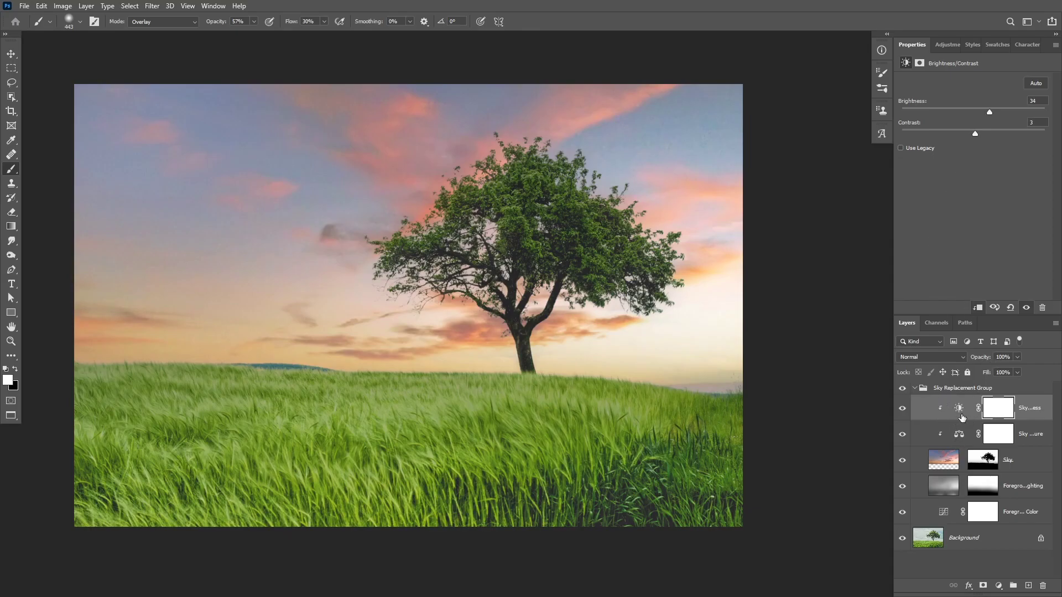
Step: Add a Color Lookup layer above Background using LateSunset.3DL at 57% opacity
left_click(916, 388)
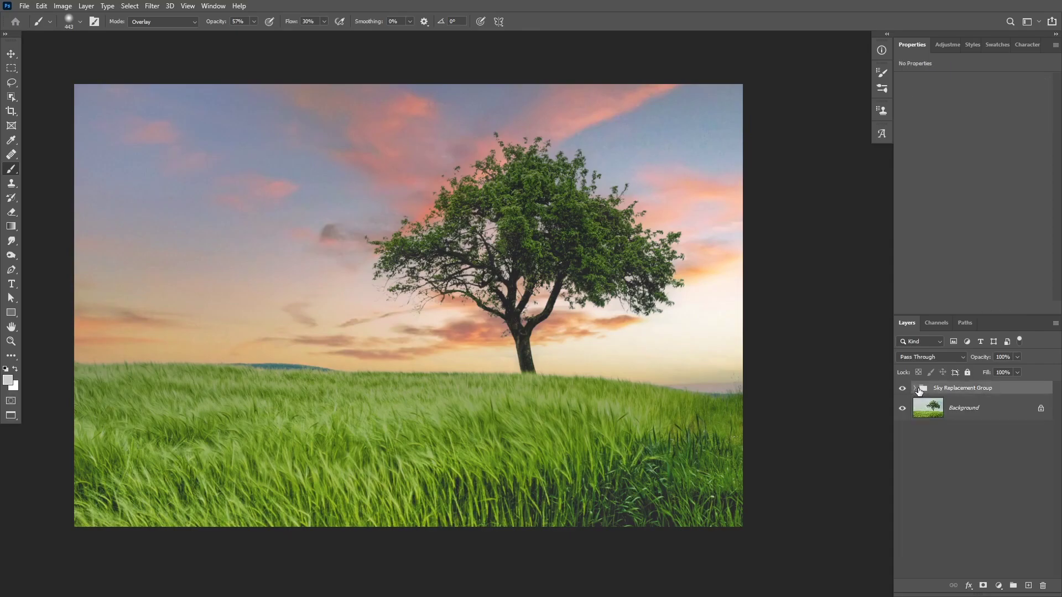
left_click(970, 409)
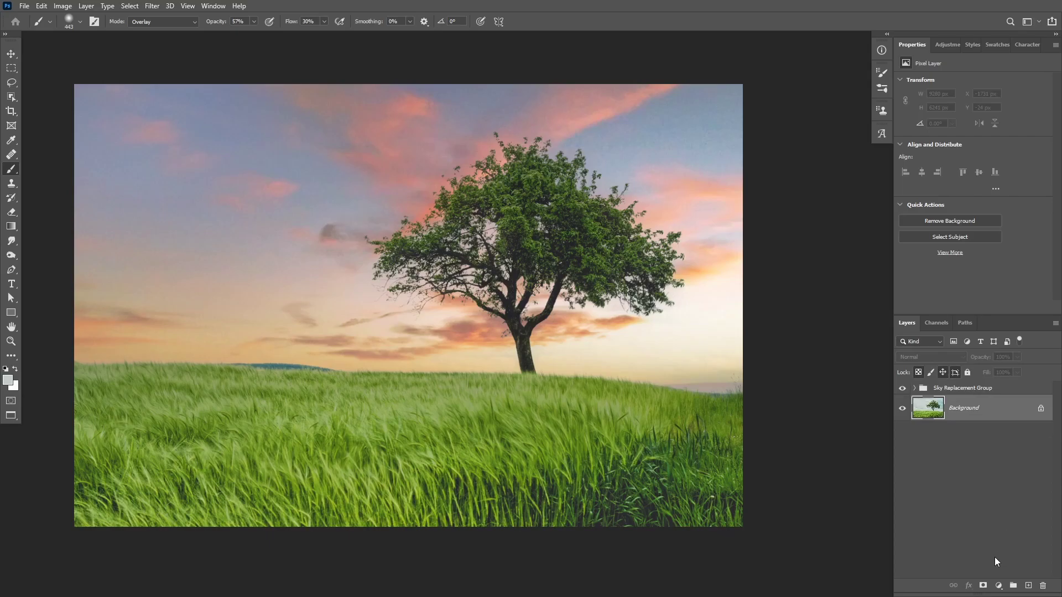
left_click(998, 587)
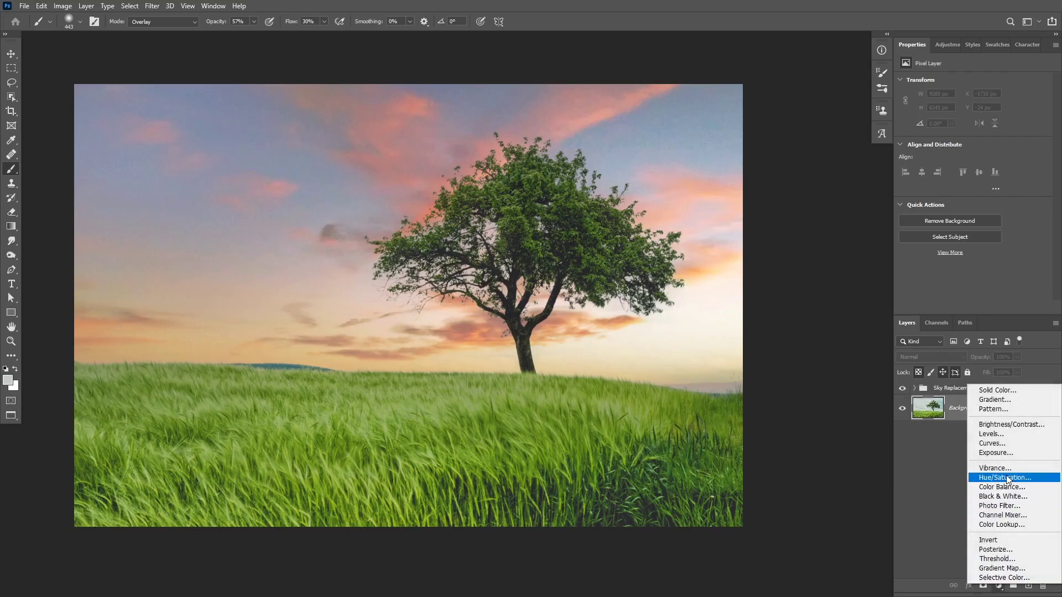
left_click(999, 525)
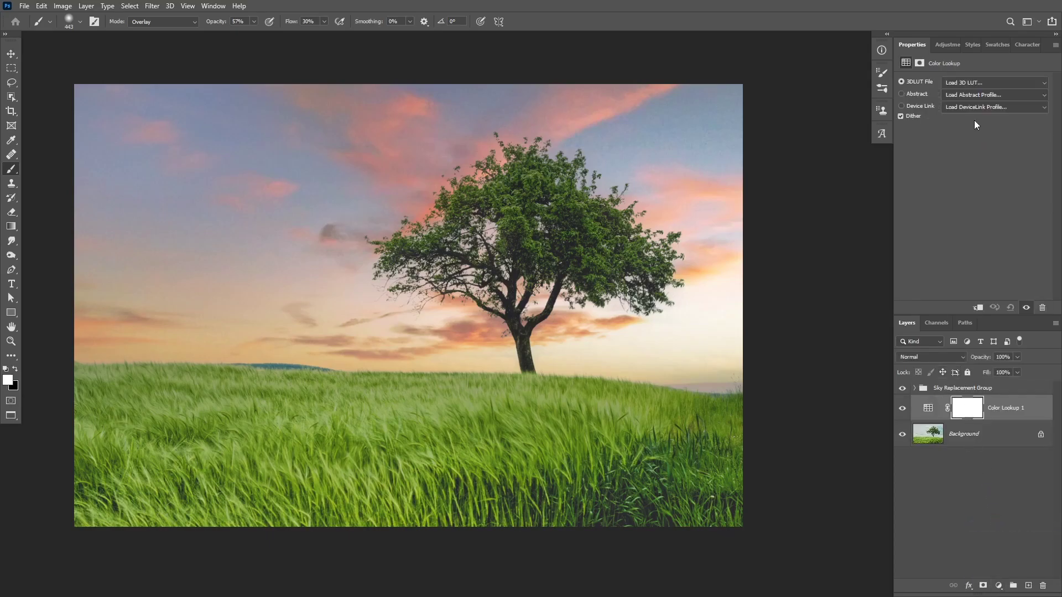
left_click(974, 83)
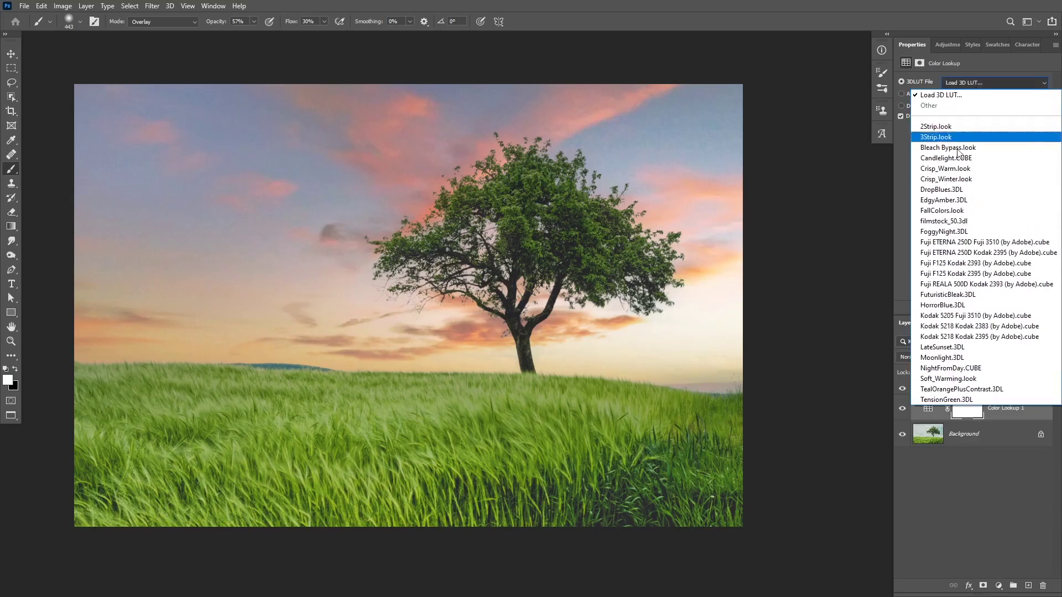
left_click(950, 346)
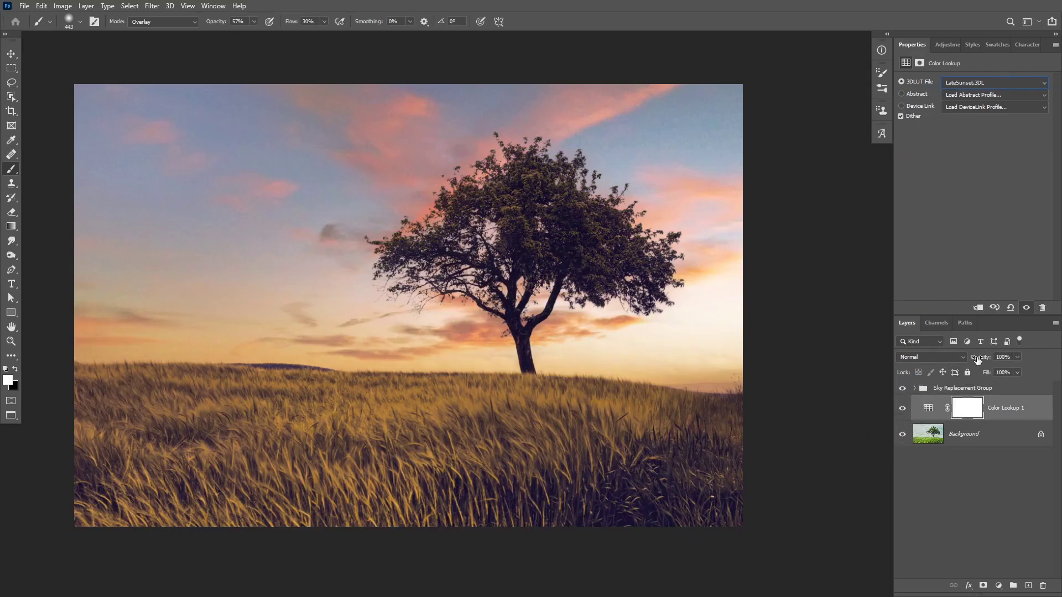
left_click_drag(977, 360, 965, 360)
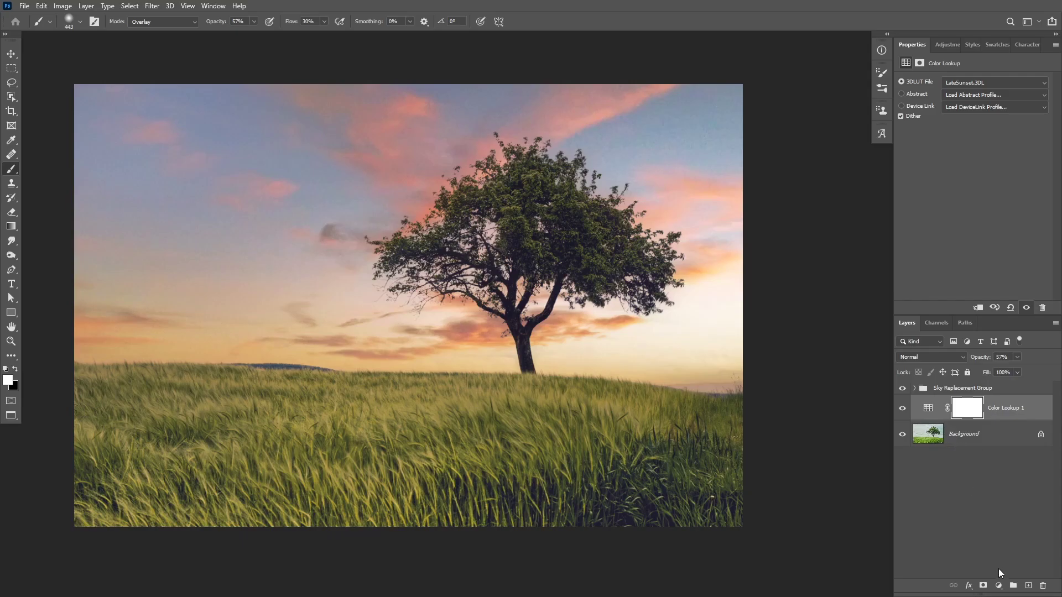
Step: Add a Levels adjustment layer with black point 16 and white point 229
left_click(999, 585)
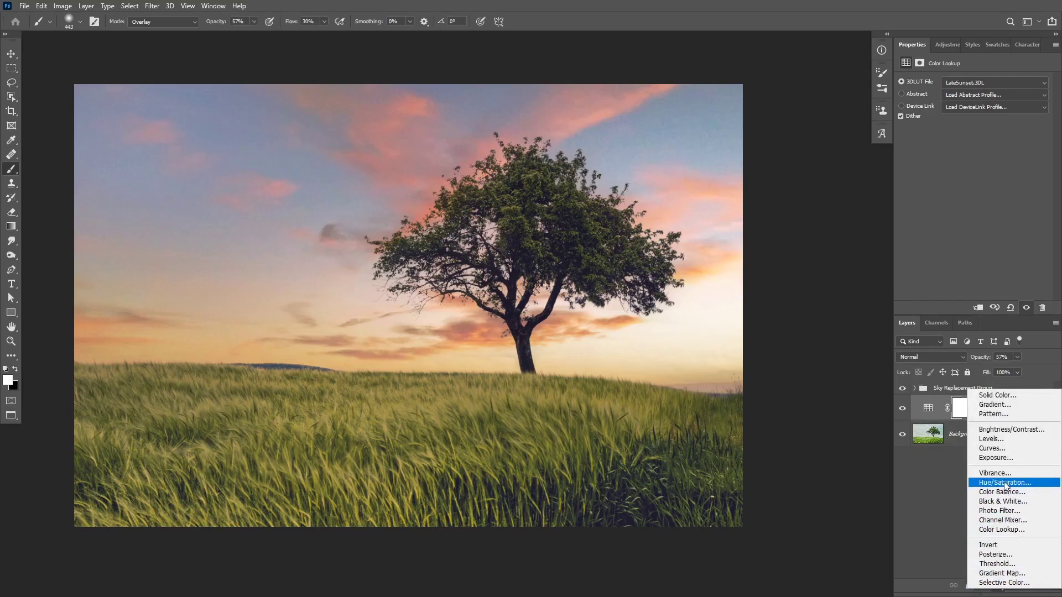
left_click(1004, 440)
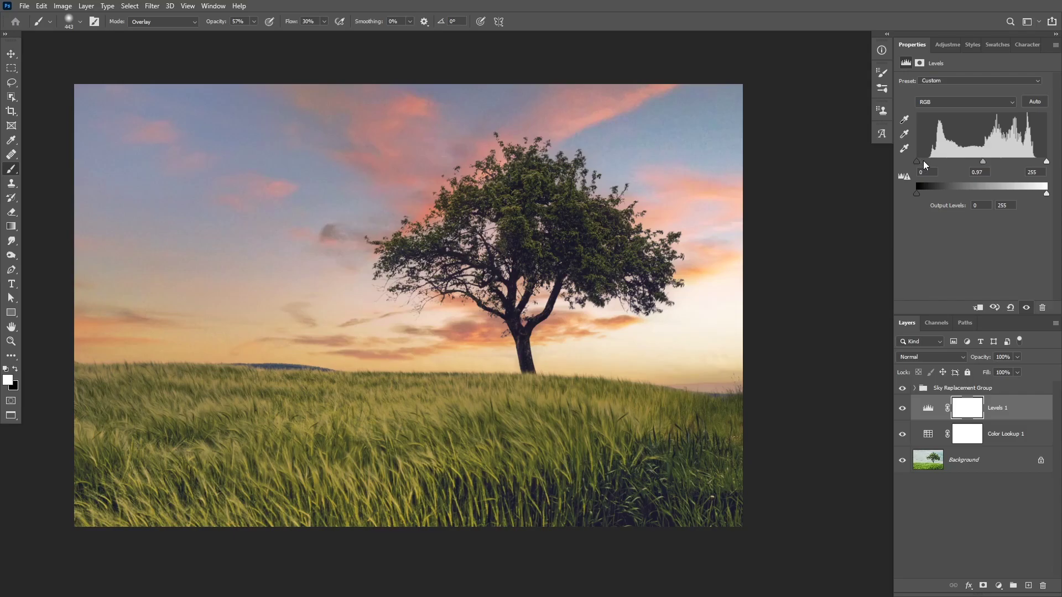
left_click_drag(918, 162, 925, 162)
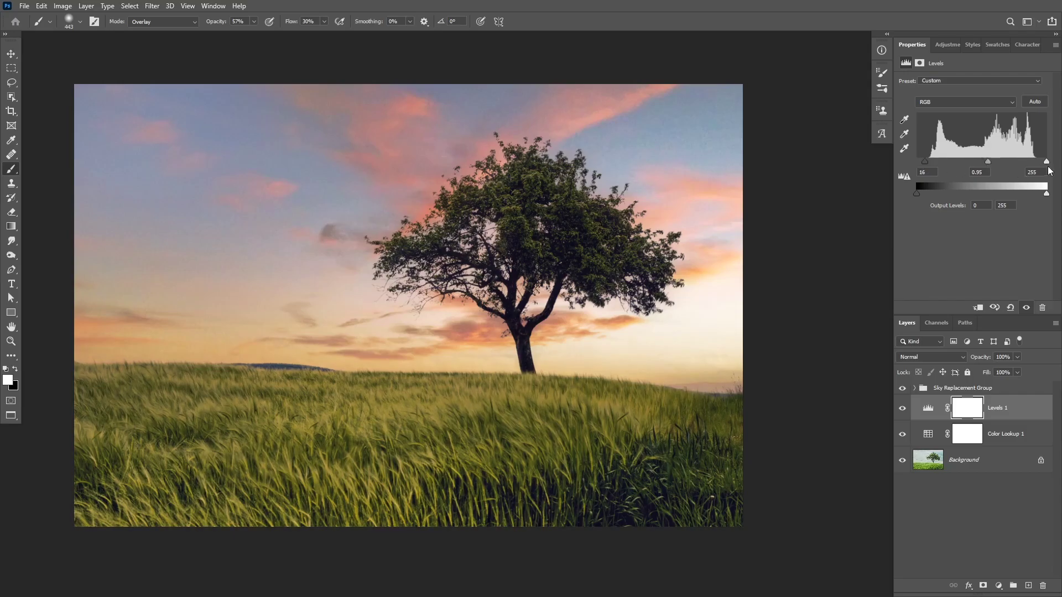
left_click_drag(1046, 162, 988, 161)
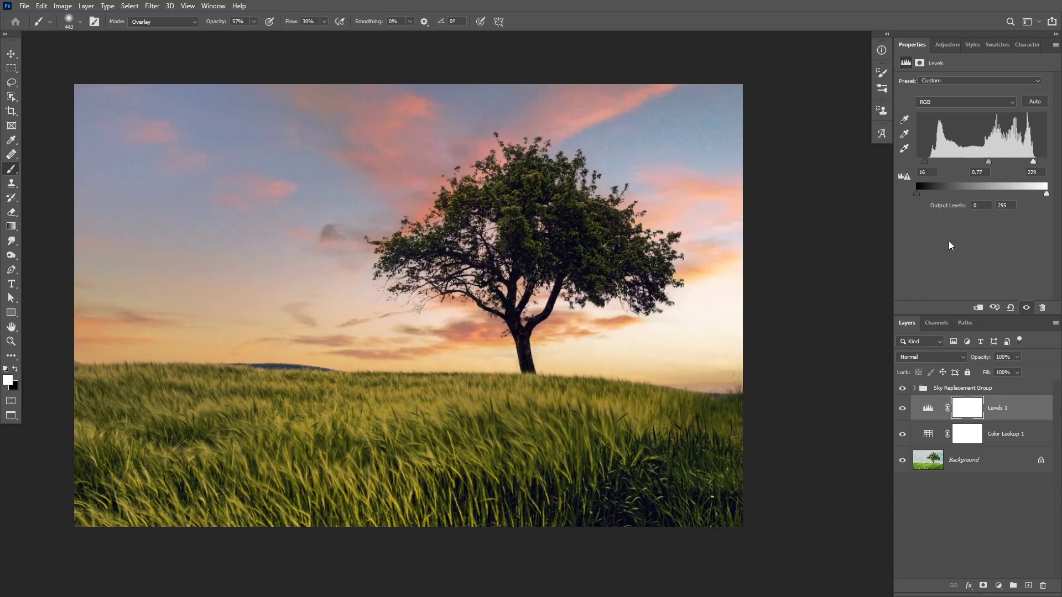
Step: Toggle the Levels and composite layers' visibility to compare before and after
left_click(902, 408)
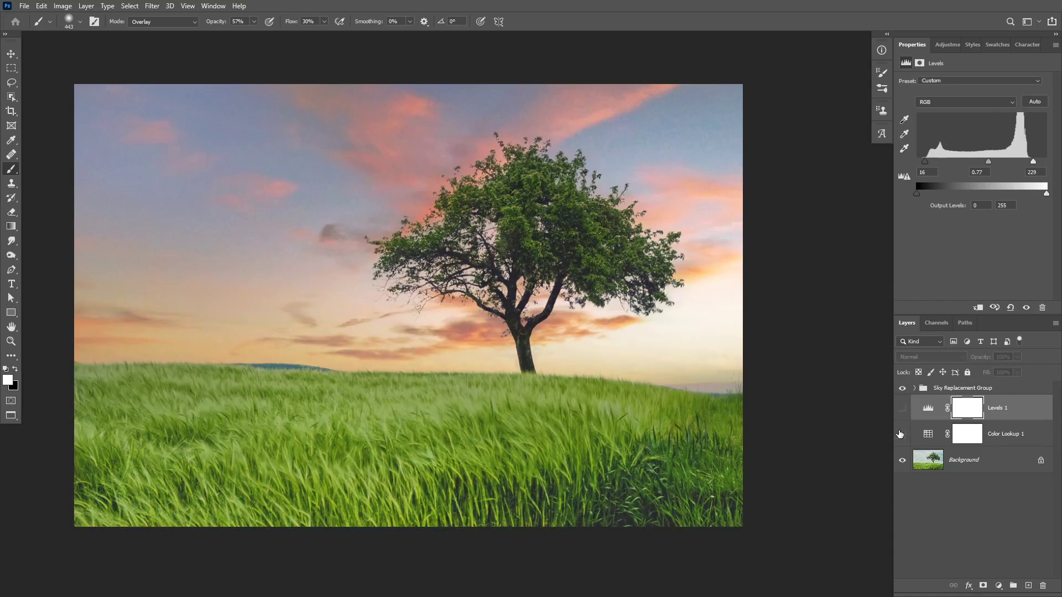
left_click(902, 408)
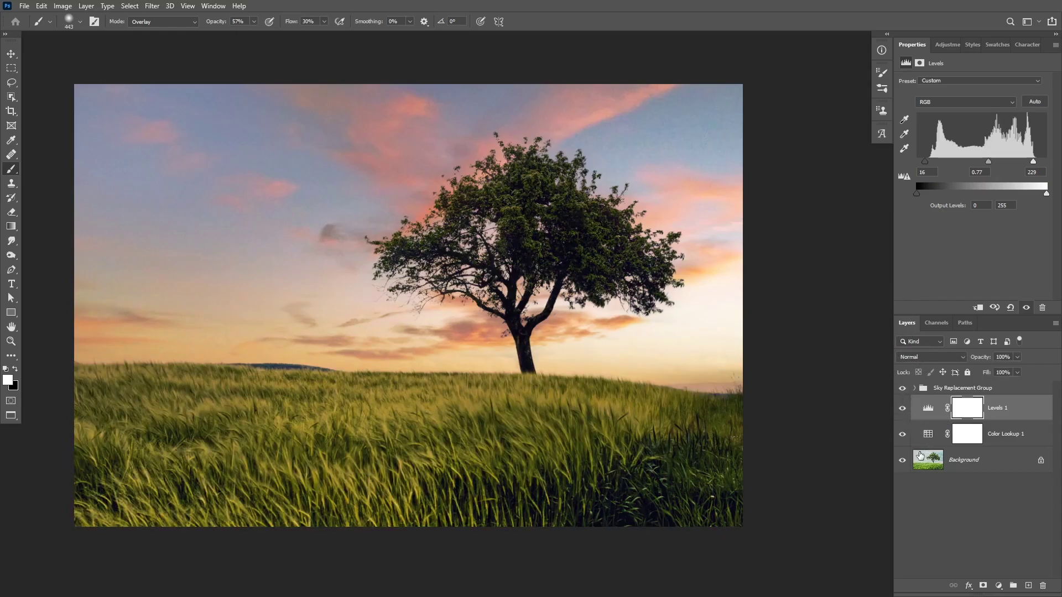
left_click(902, 460, "alt")
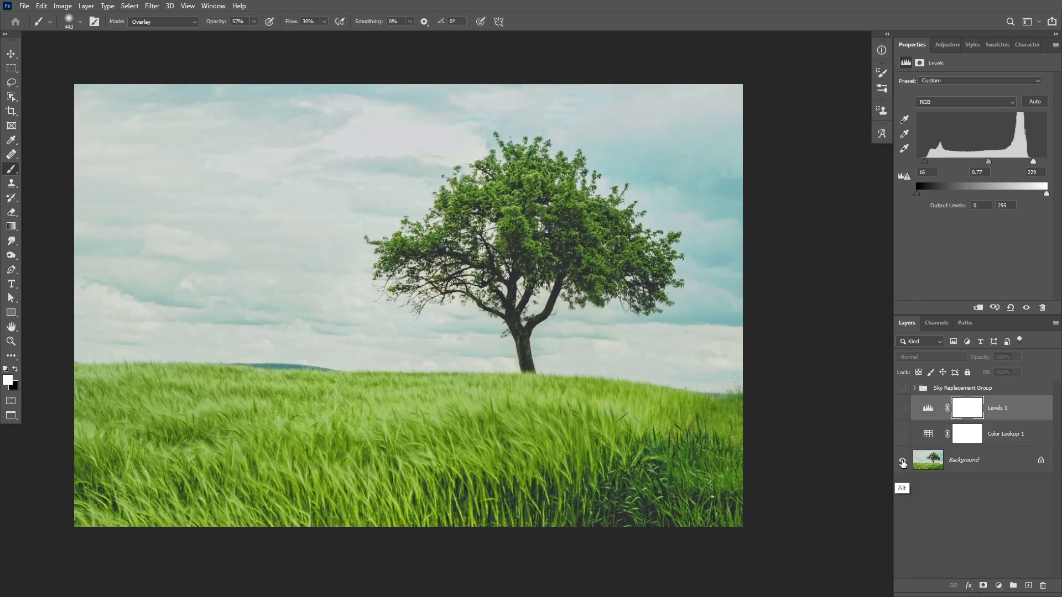
left_click(902, 461, "alt")
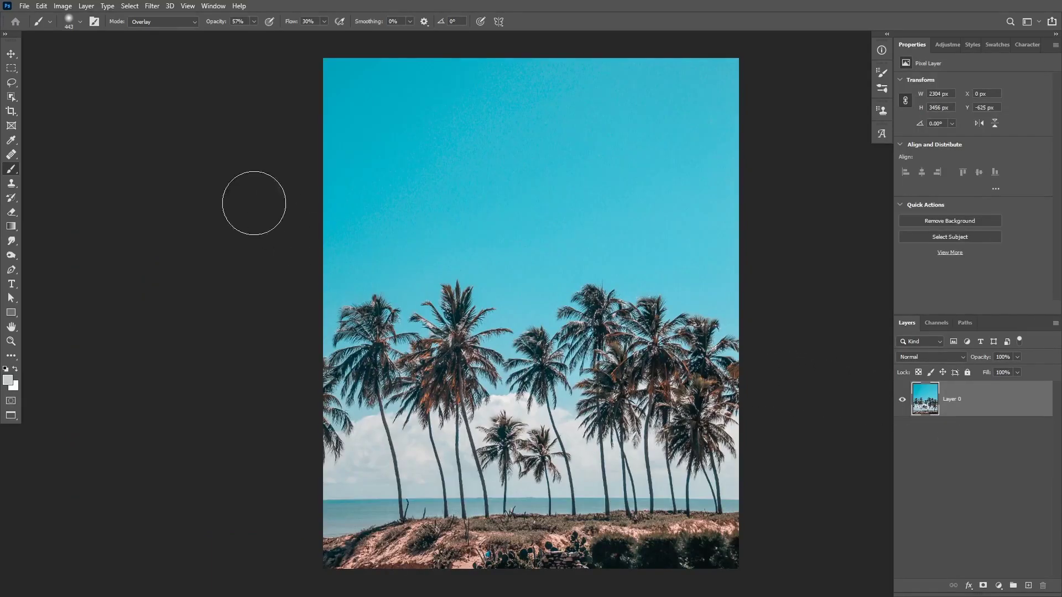
Step: Start Edit > Sky Replacement on the palm-tree photo
left_click(42, 6)
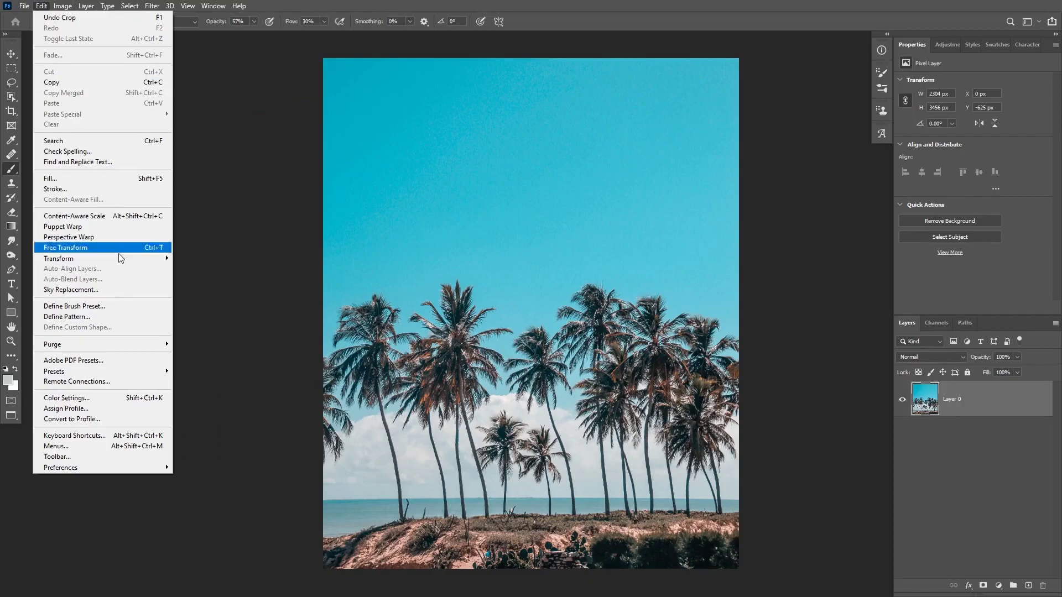
left_click(113, 290)
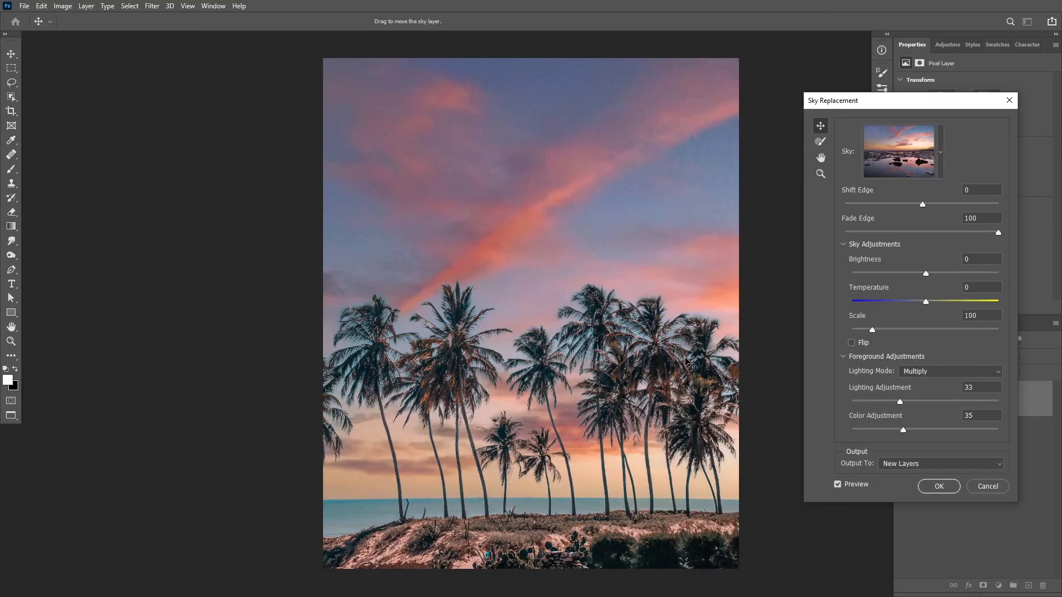
Step: Choose a cloudy preset from the Blue Skies set in the sky picker
left_click(929, 159)
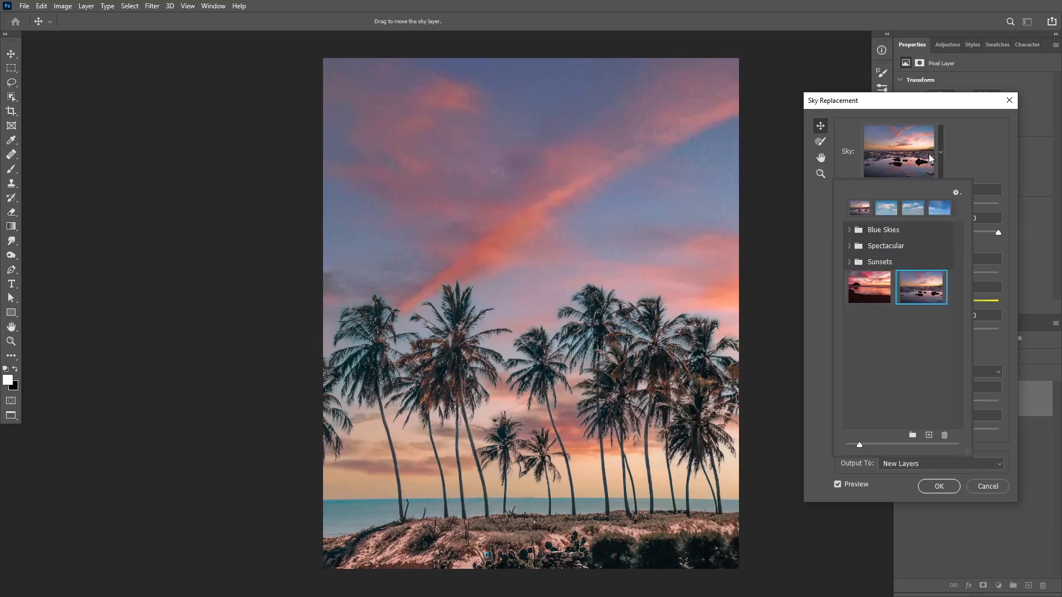
left_click(857, 235)
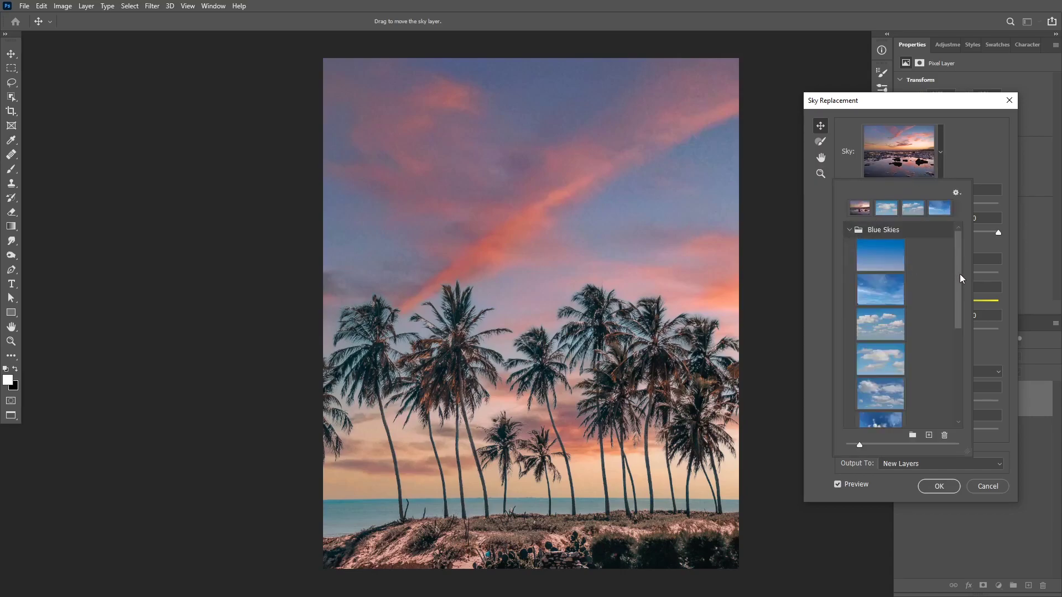
left_click_drag(960, 274, 951, 294)
left_click(879, 272)
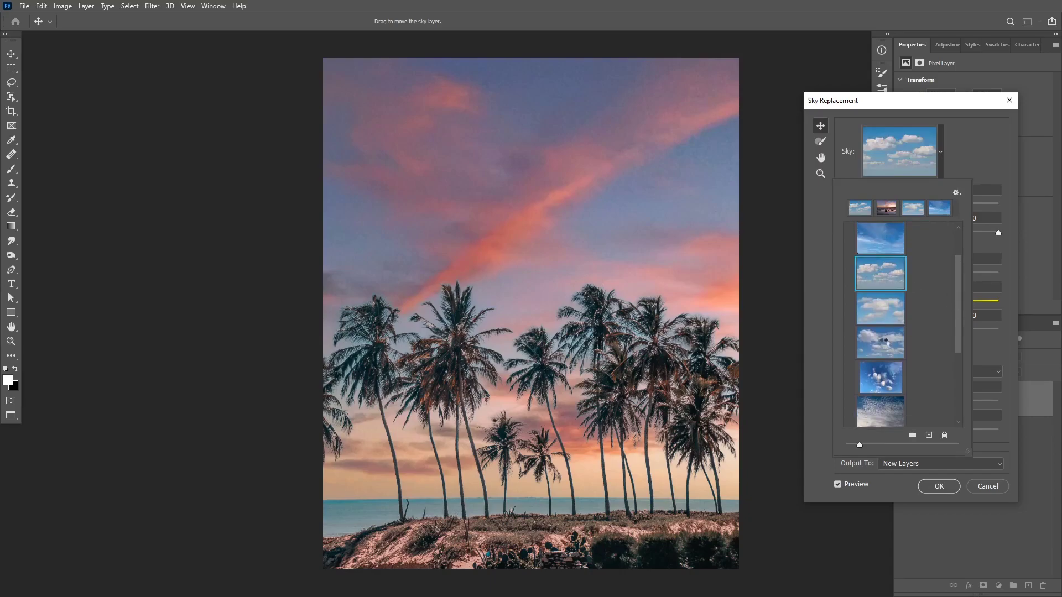
left_click(881, 344)
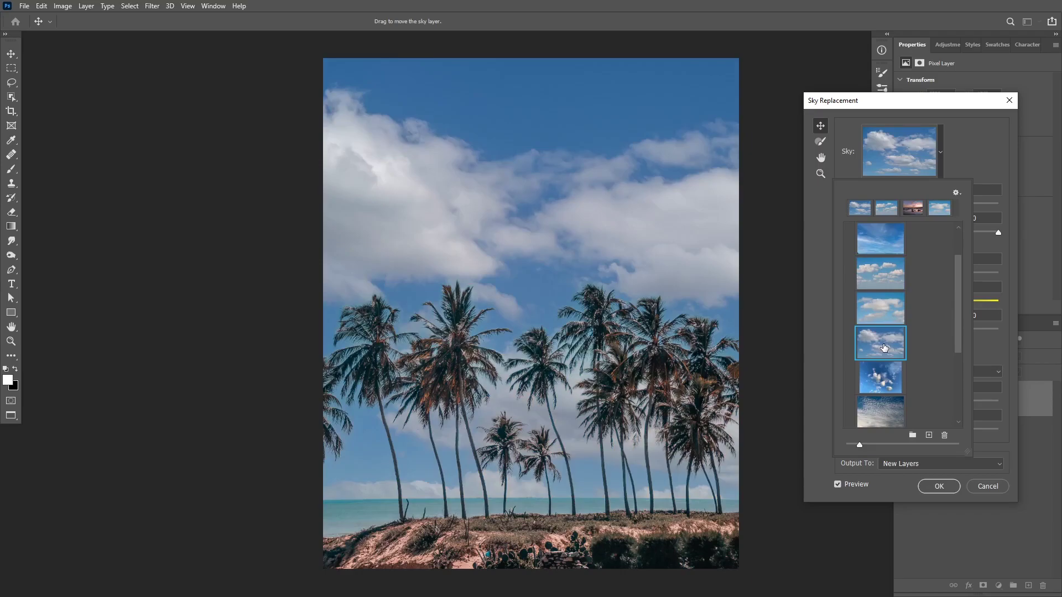
left_click(975, 162)
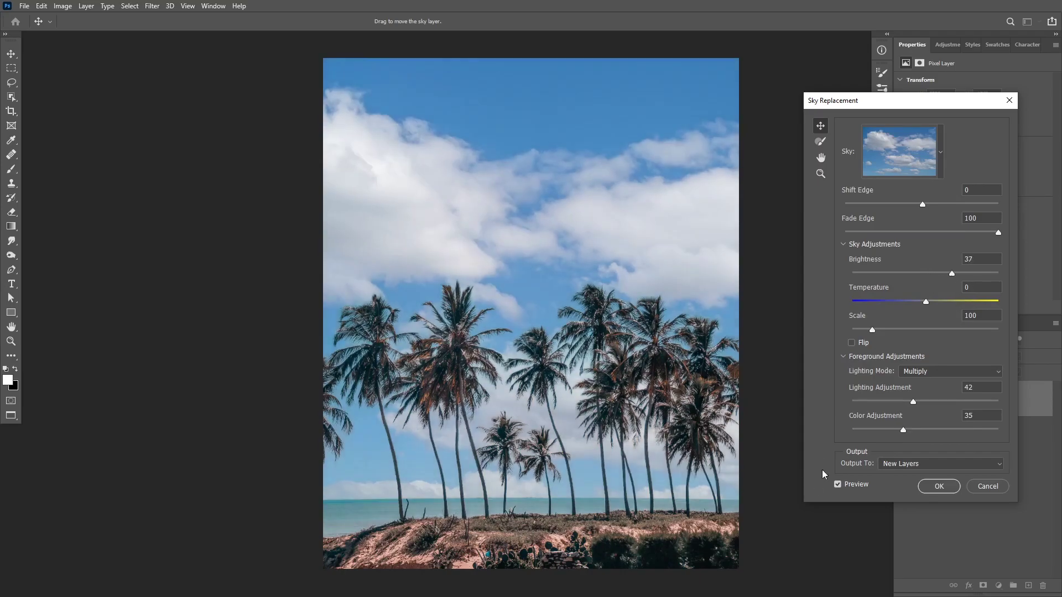
Step: Warm the replacement sky to temperature 89, toggling Preview to compare with the original
left_click(837, 485)
left_click(838, 484)
left_click_drag(950, 302, 990, 299)
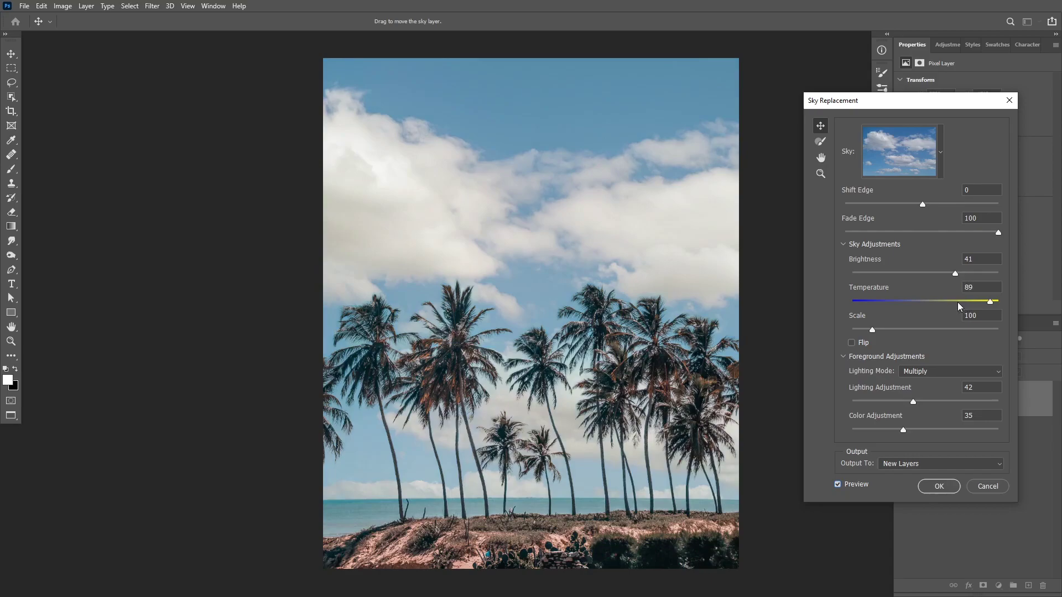
left_click(837, 484)
left_click(837, 484)
Step: Move the clouds higher and to the right, and set Shift Edge to 19
left_click_drag(506, 282, 580, 248)
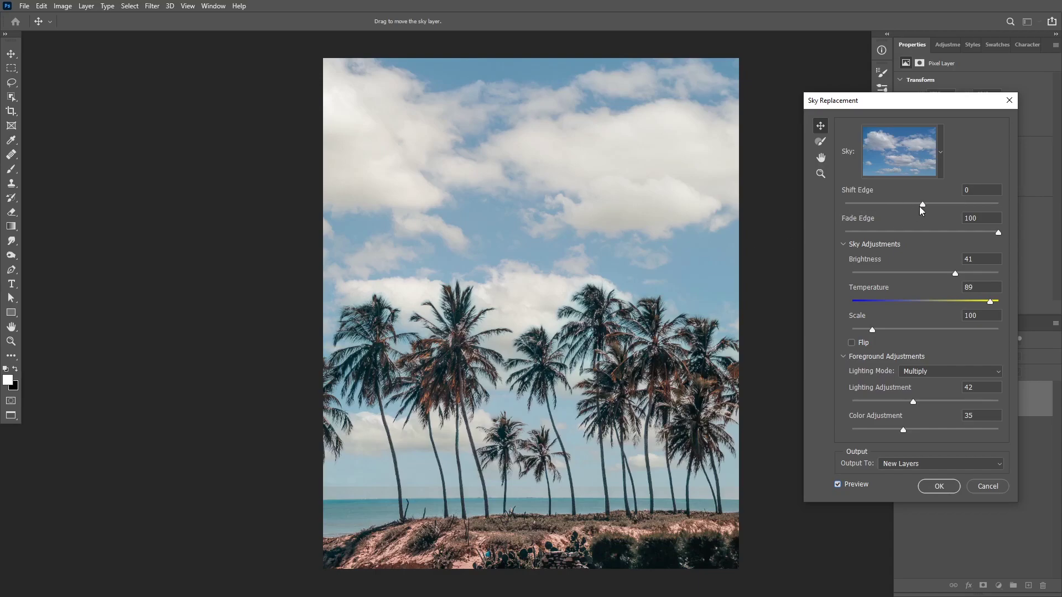
left_click_drag(925, 206, 944, 206)
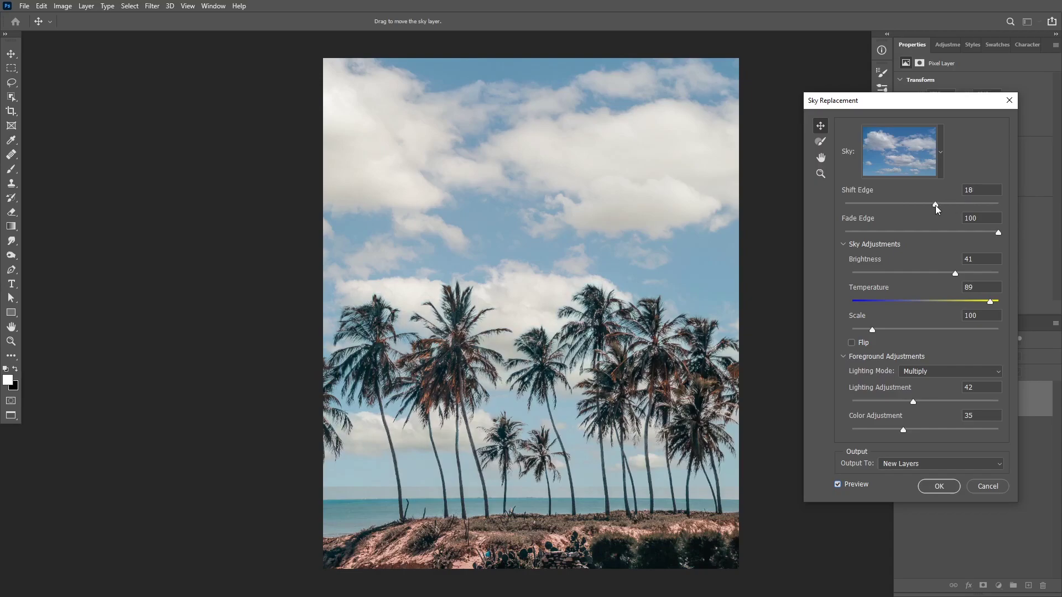
left_click_drag(935, 205, 936, 204)
Step: Compare with Preview, then apply the cloudy sky replacement as new layers
left_click(837, 484)
left_click(838, 484)
left_click(939, 486)
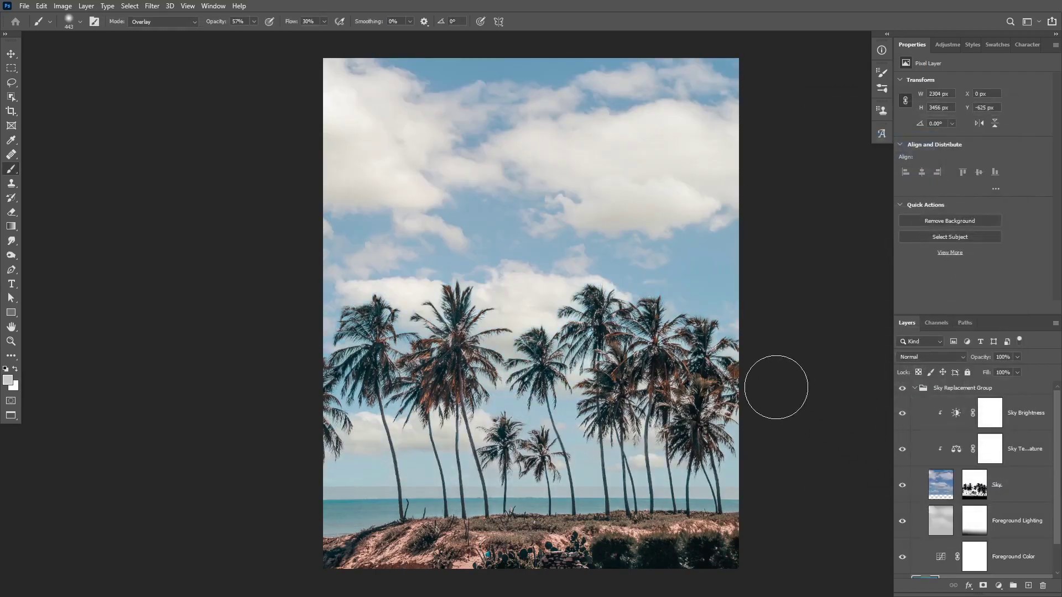
Step: Shift the Sky layer slightly lower on canvas and view its mask alone
key("v")
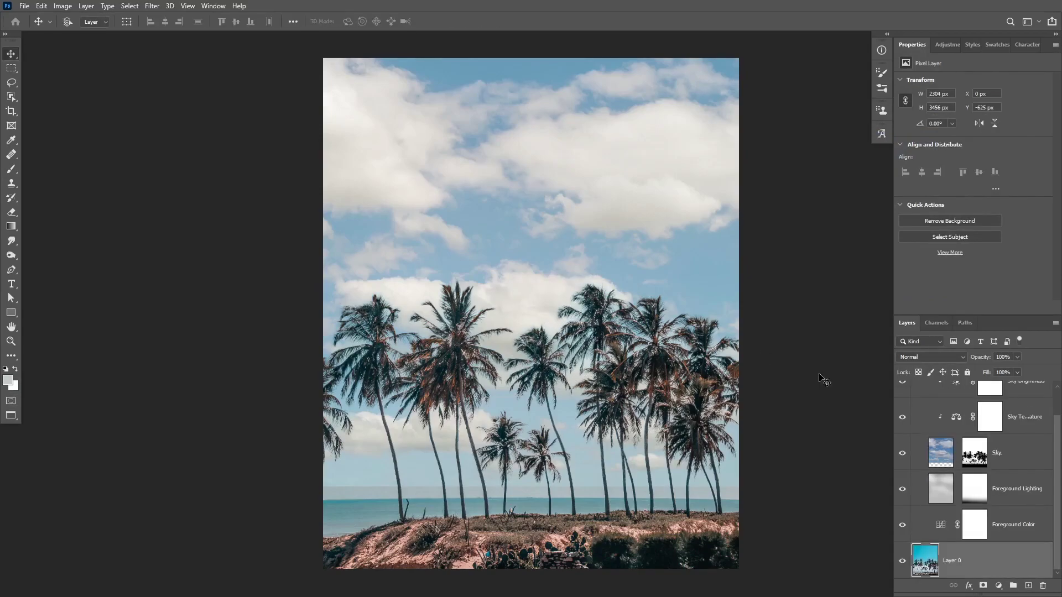
left_click(940, 452)
left_click_drag(637, 243, 644, 263)
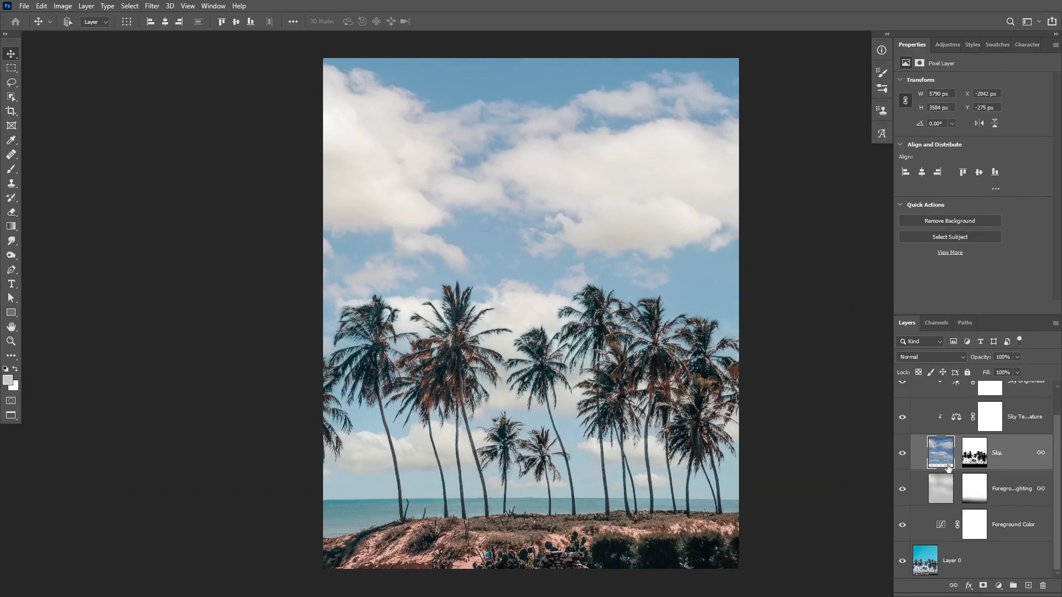
left_click(976, 458, "alt")
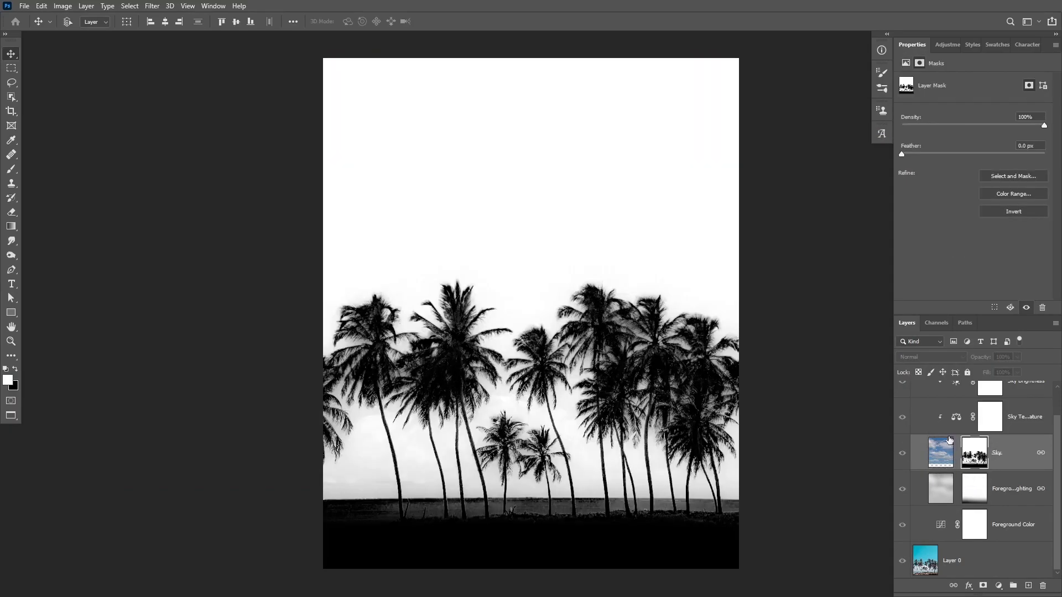
Step: Zoom into the palm trunks and paint white on the mask with a size-75 brush
key("b")
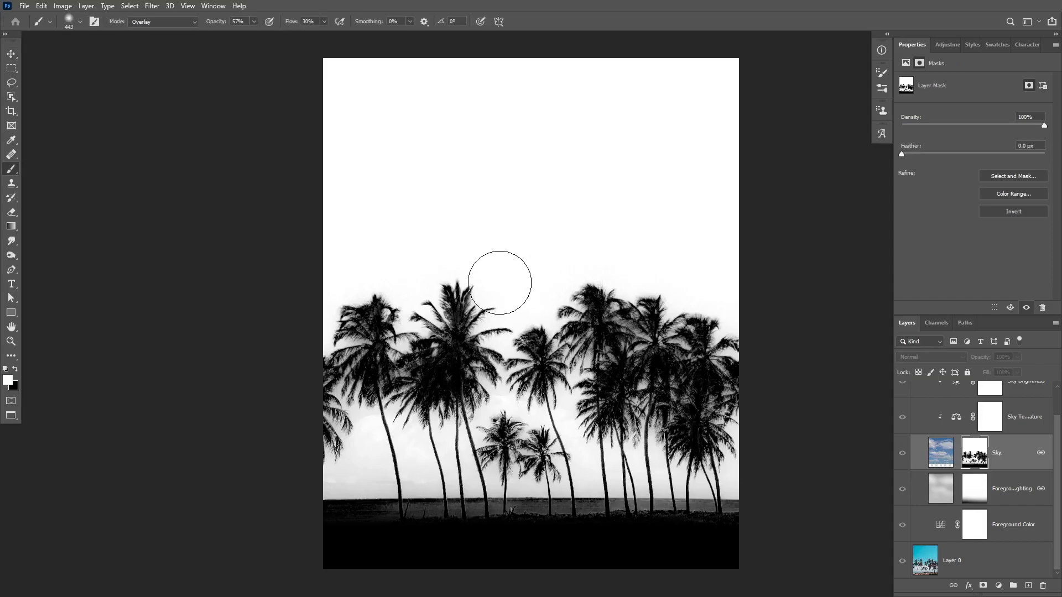
right_click(505, 277, "alt")
left_click_drag(458, 474, 490, 459)
mouse_move(515, 287)
left_mouse_down()
mouse_move(529, 357)
mouse_move(530, 347)
left_mouse_up()
right_click(476, 306, "alt")
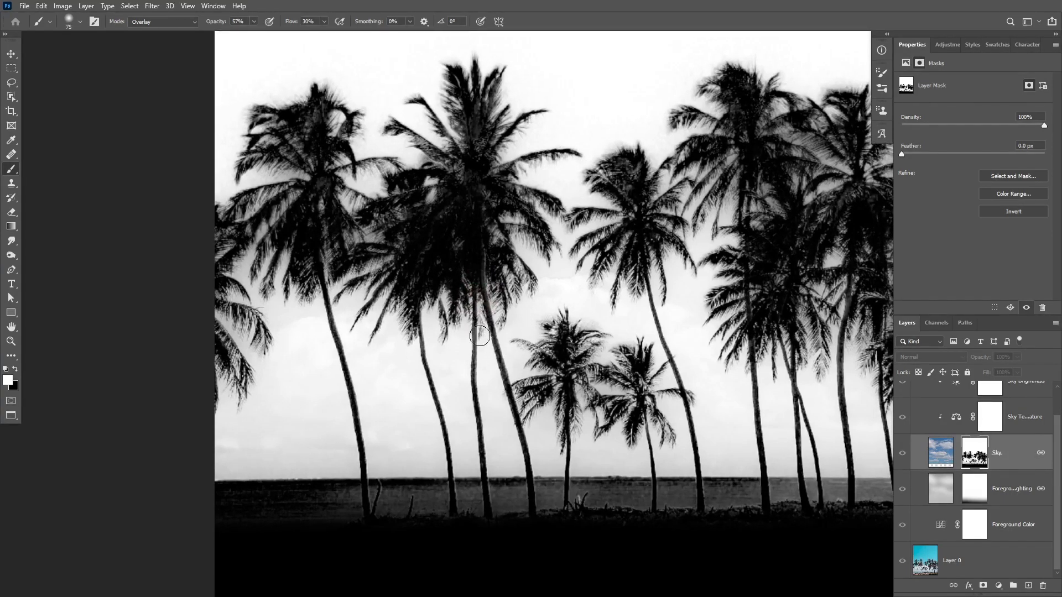
key("x")
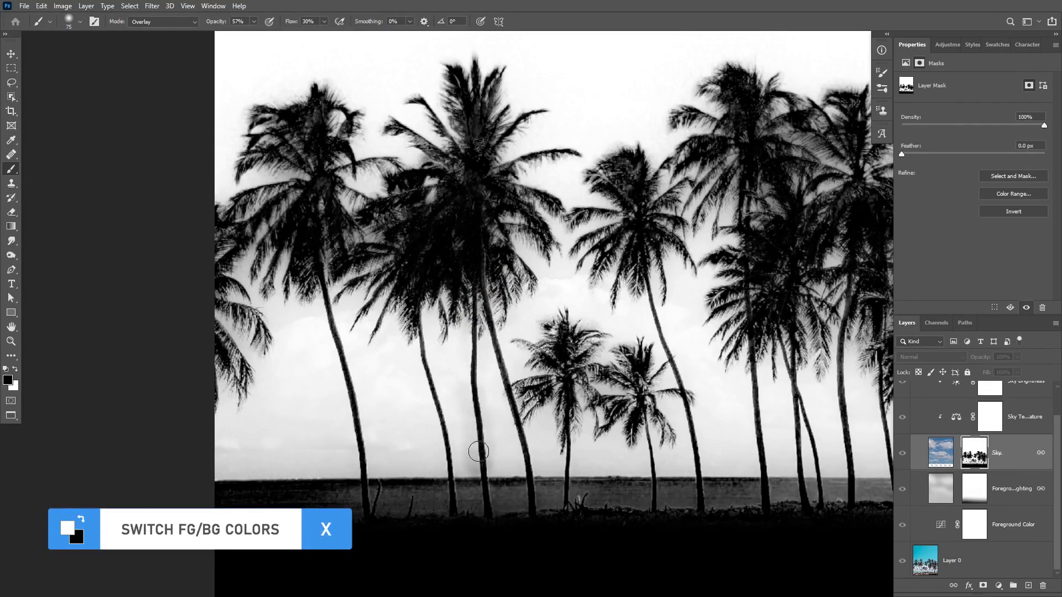
key("x")
mouse_move(463, 438)
left_mouse_down()
mouse_move(470, 459)
mouse_move(498, 470)
mouse_move(542, 466)
left_mouse_up()
Step: Paint black at 100% opacity up the central trunk, then zoom out to the whole photo
key("alt+backslash")
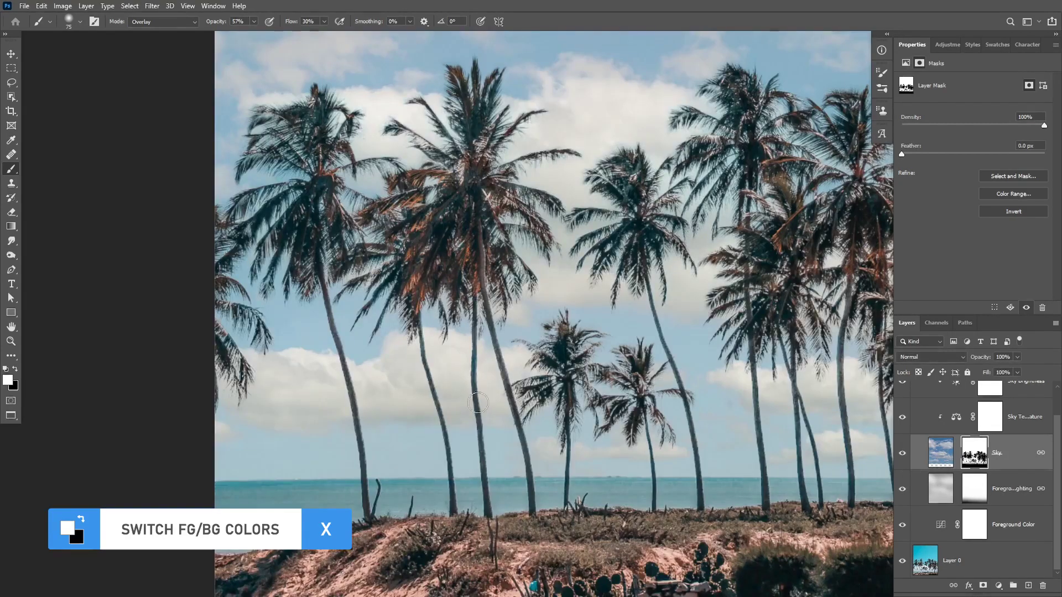
key("x")
left_click(243, 21)
type("100")
key("Return")
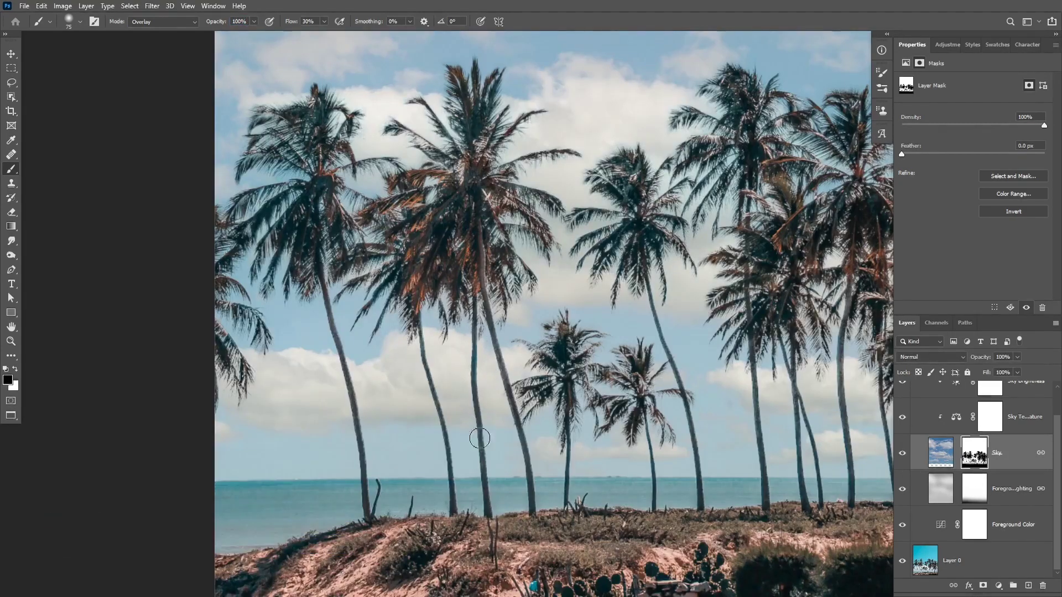
mouse_move(474, 439)
left_mouse_down()
mouse_move(471, 334)
mouse_move(489, 469)
mouse_move(562, 377)
mouse_move(528, 284)
mouse_move(567, 304)
mouse_move(534, 368)
mouse_move(495, 350)
mouse_move(511, 322)
left_mouse_up()
key("h")
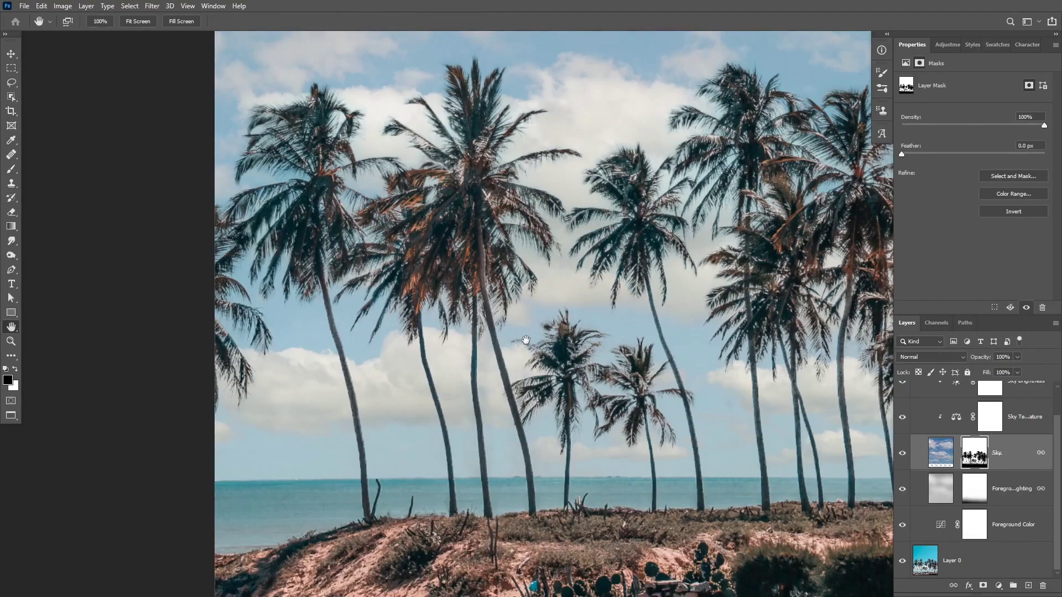
key("ctrl+minus")
key("ctrl+minus")
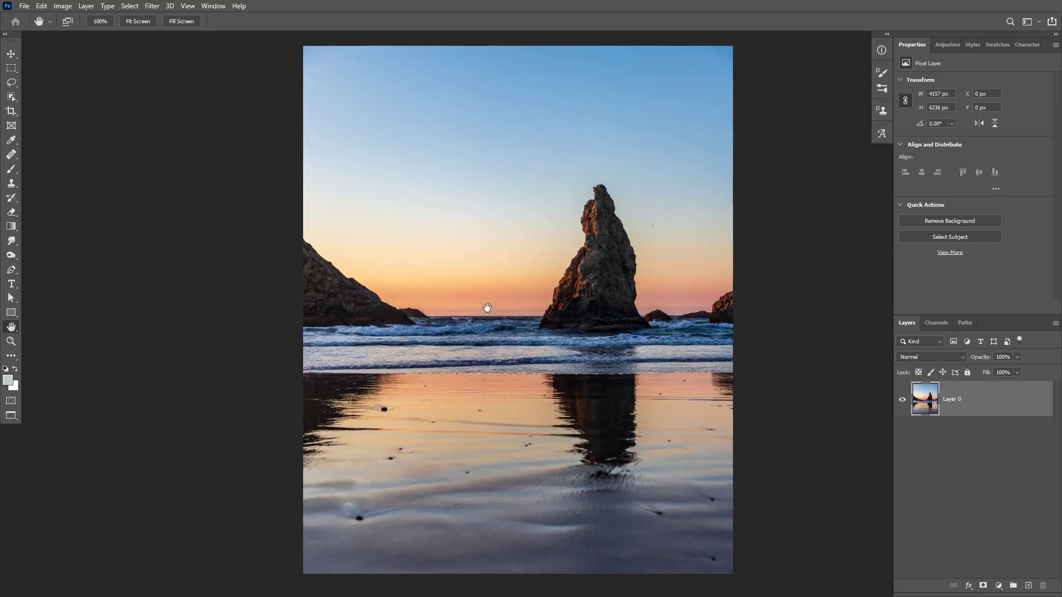
Step: Preview the pink sunset preset in Sky Replacement, sliding the sky right behind the sea stack
left_click(41, 6)
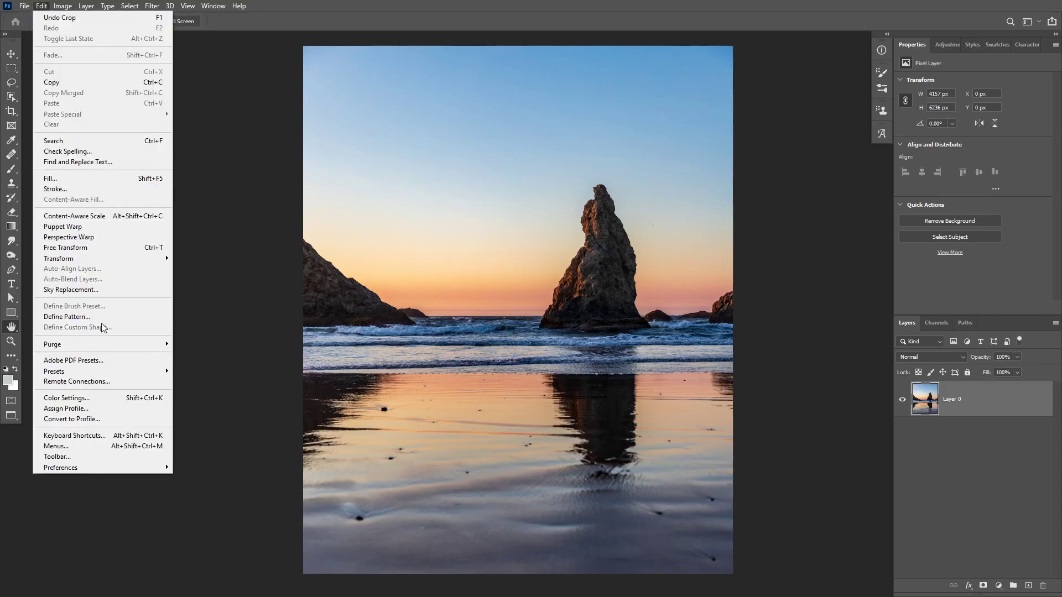
left_click(100, 289)
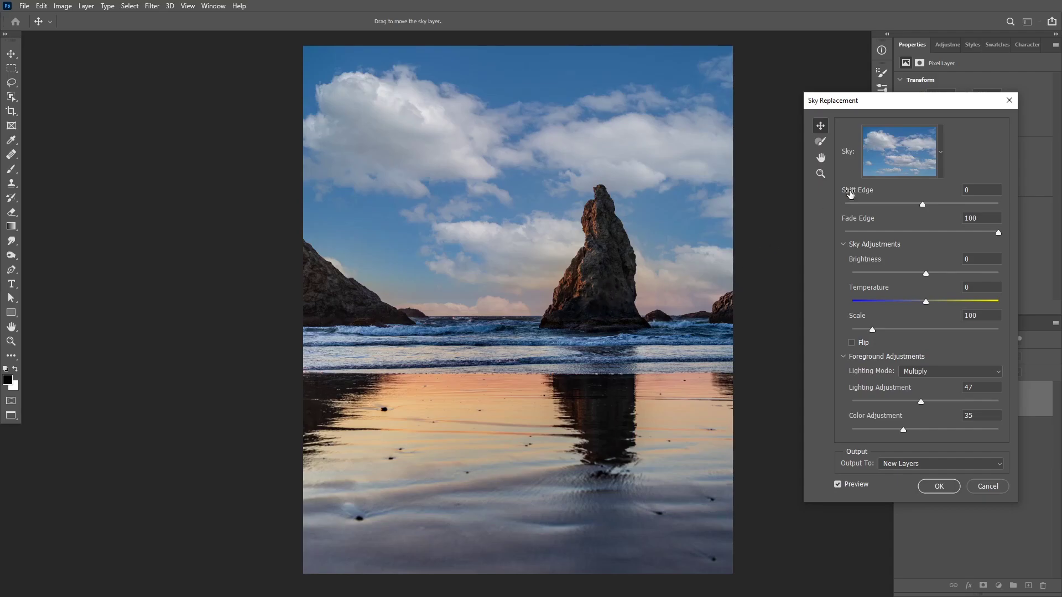
left_click(924, 146)
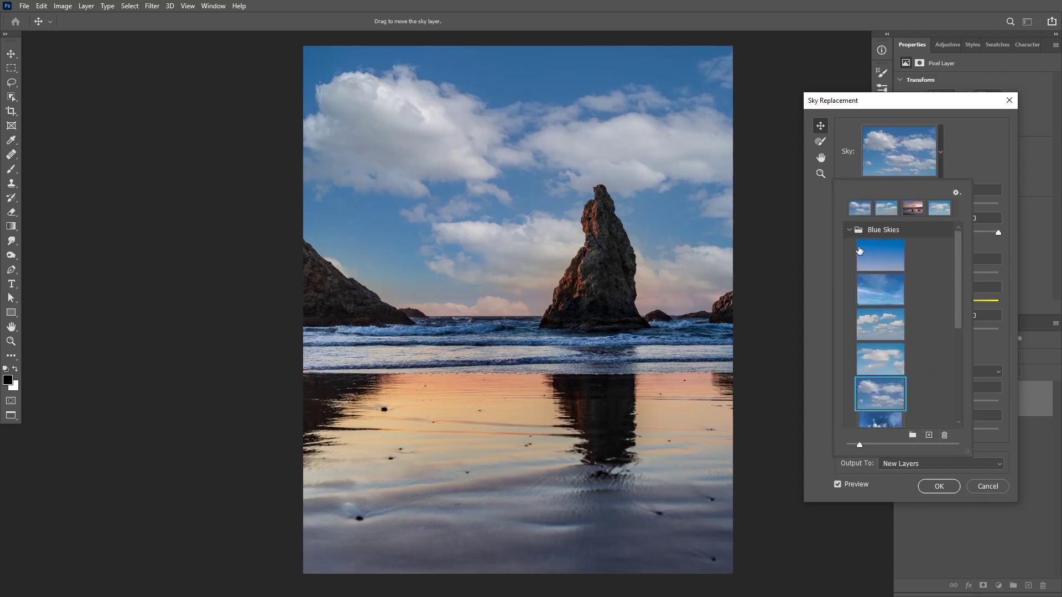
left_click(849, 231)
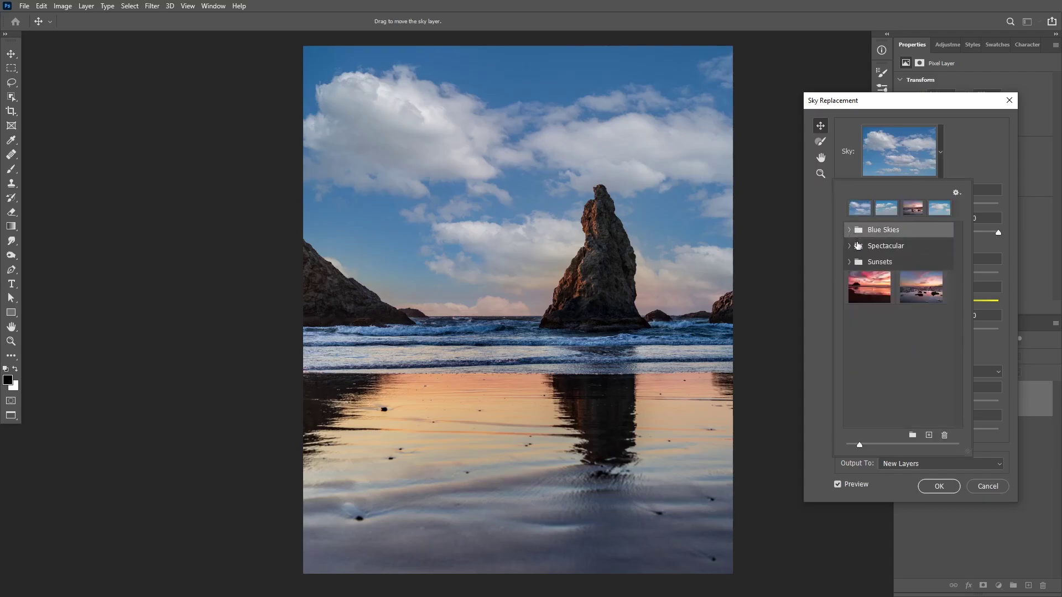
left_click(873, 283)
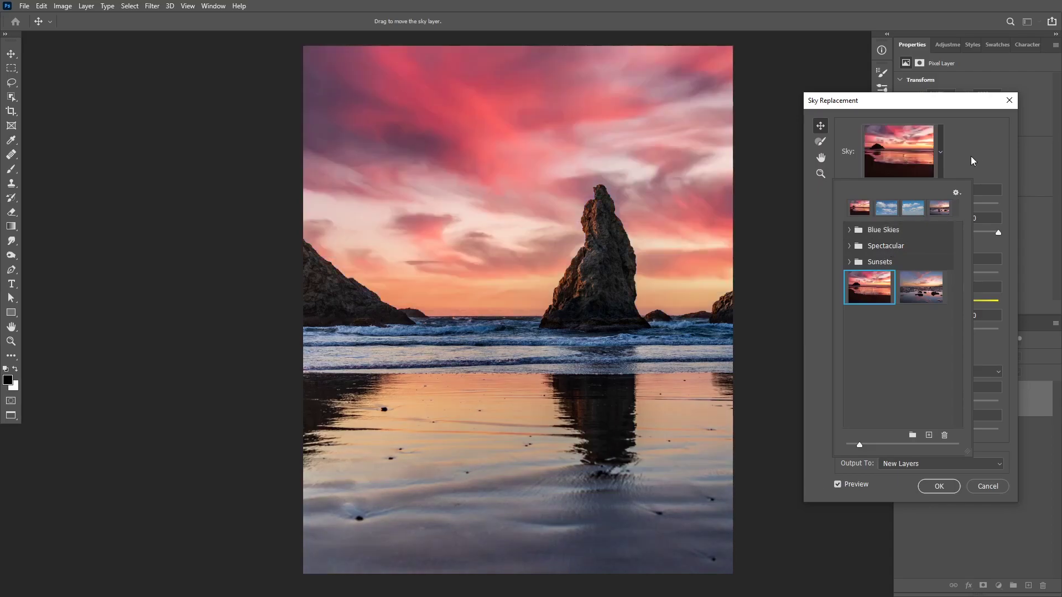
left_click(973, 160)
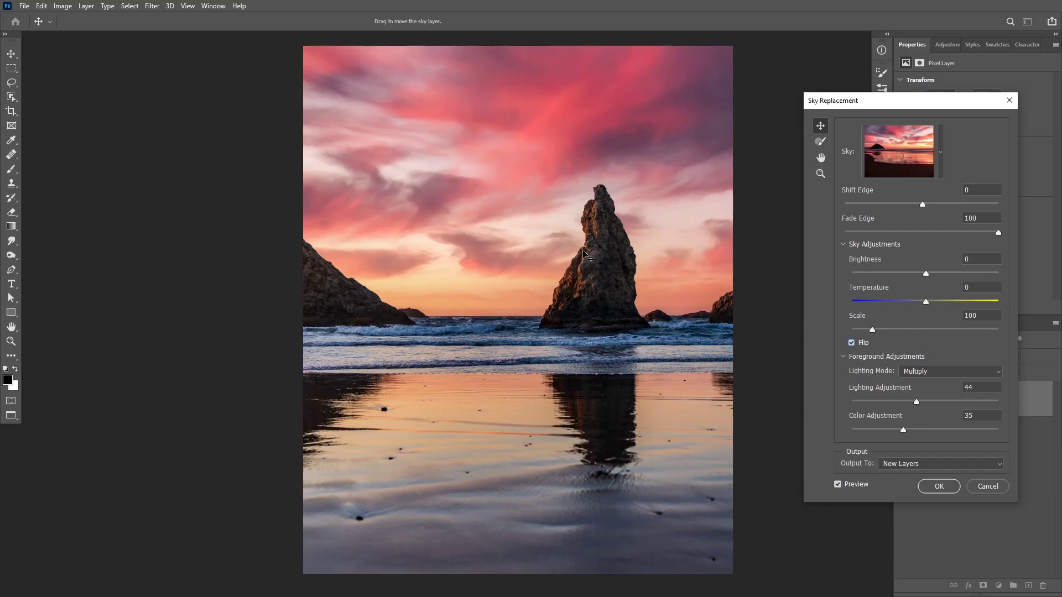
left_click_drag(530, 260, 568, 254)
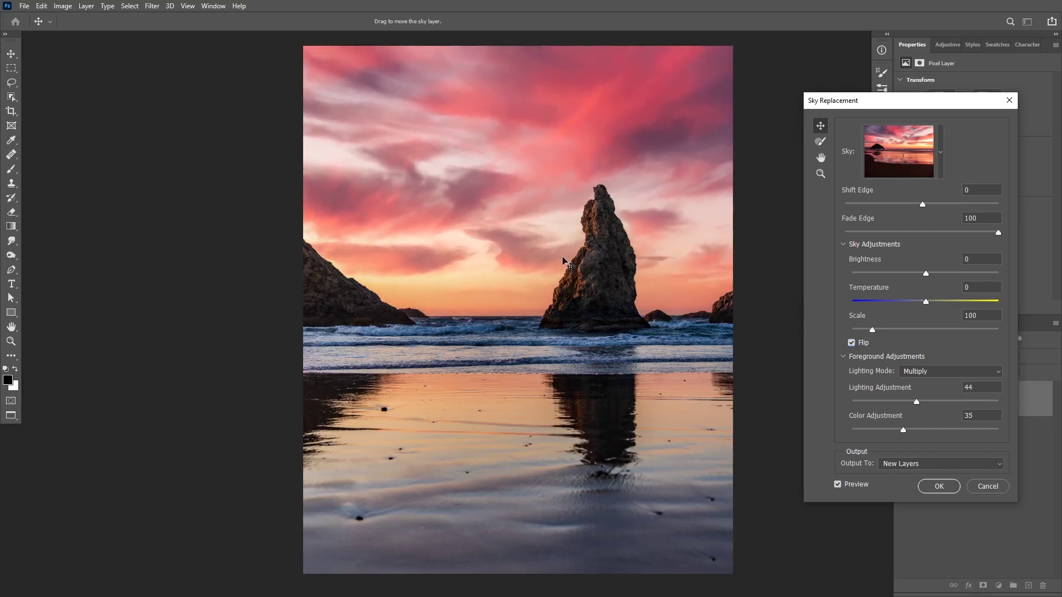
left_click_drag(495, 247, 621, 238)
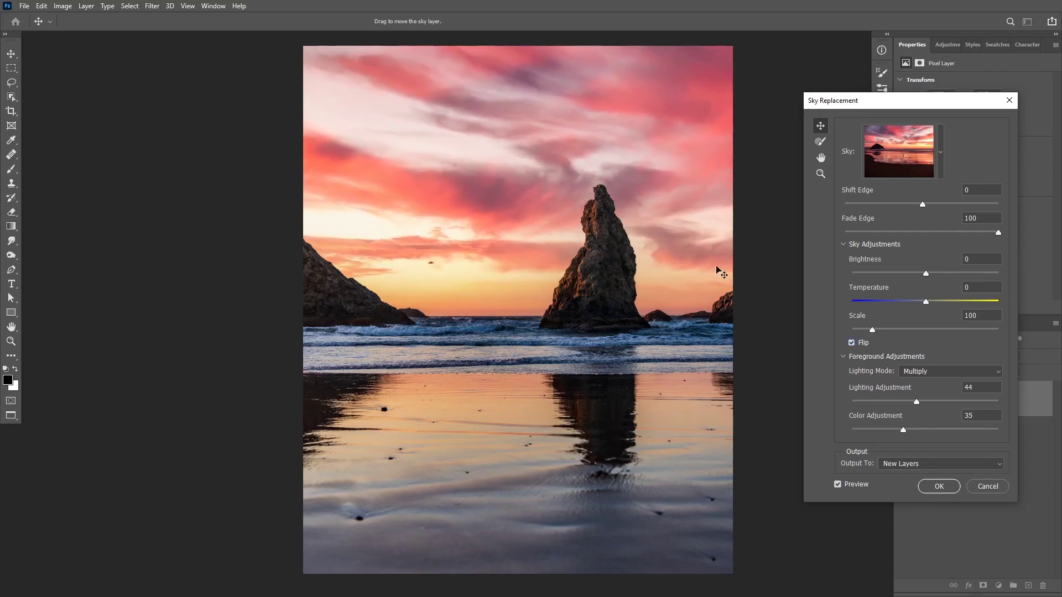
Step: Apply the pink sunset sky as new layers, then duplicate the Sky layer above the Sky Replacement Group
left_click(938, 486)
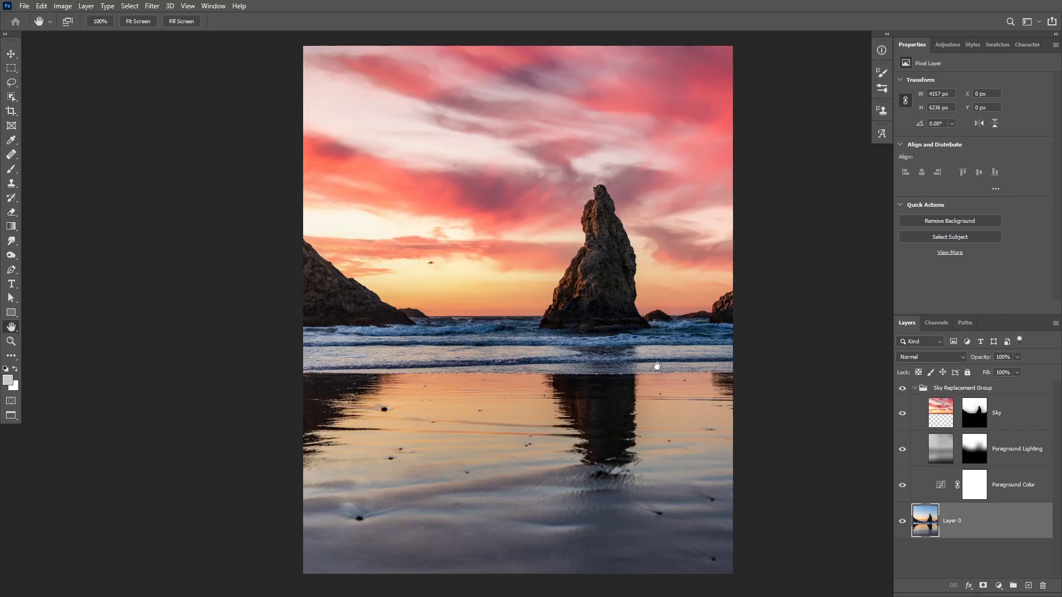
left_click(939, 419)
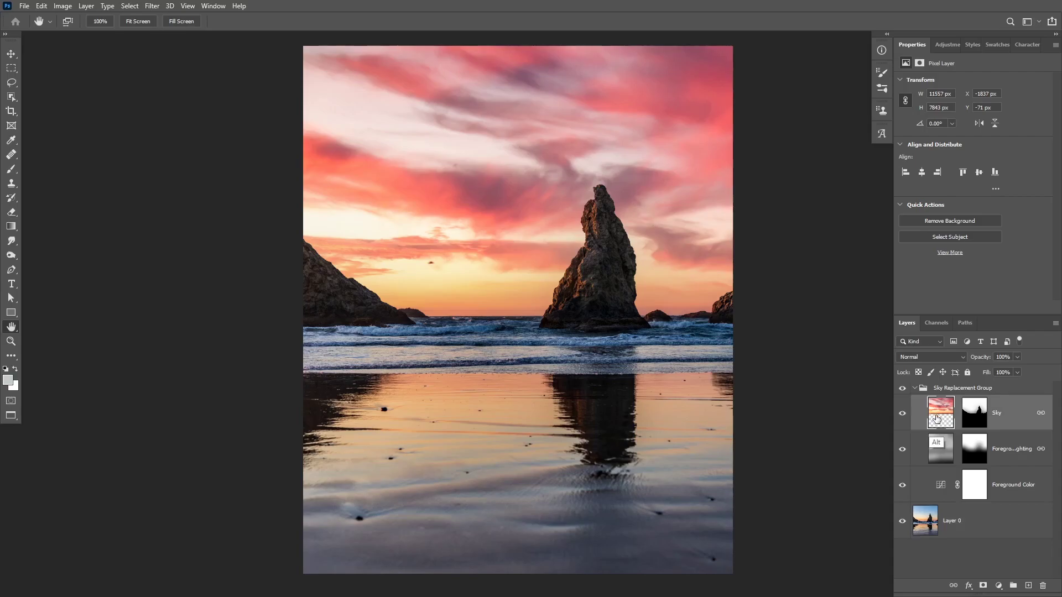
left_click_drag(940, 423, 942, 385)
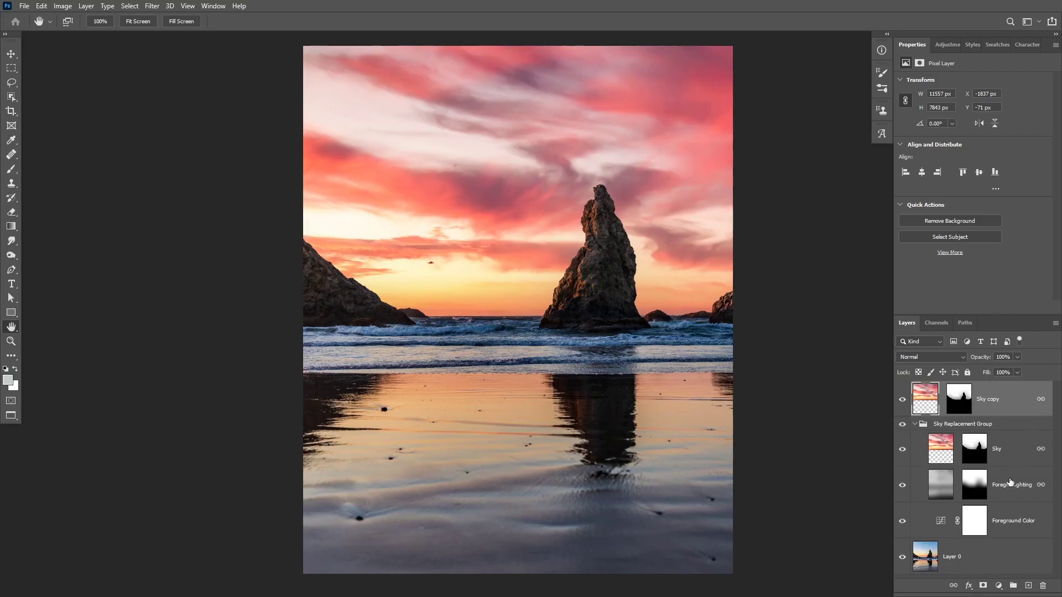
Step: Unlink Sky copy from its mask, reset colours to black/white, and disable the mask
right_click(1015, 403)
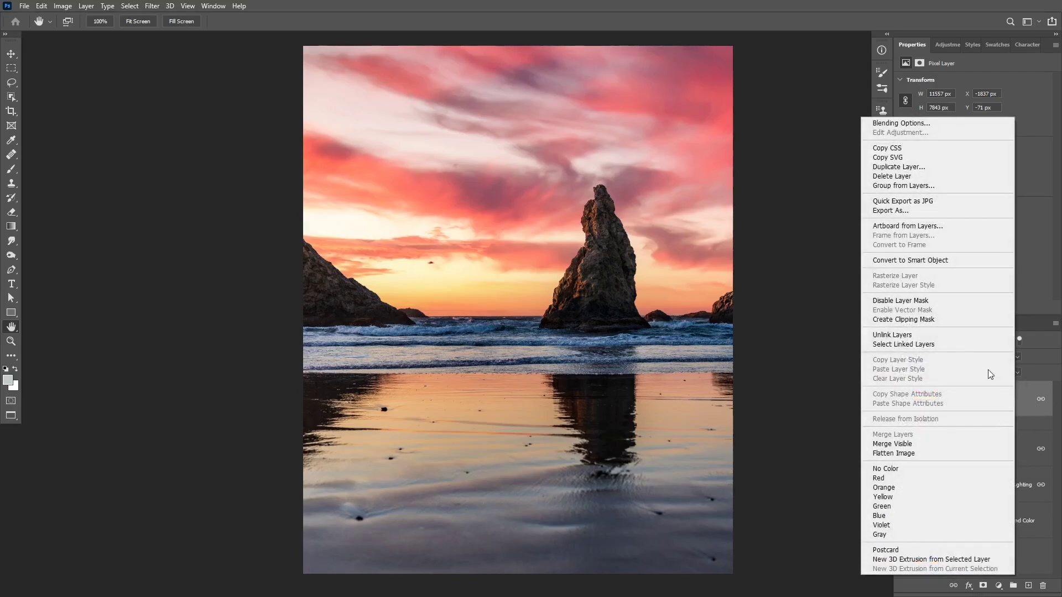
left_click(908, 336)
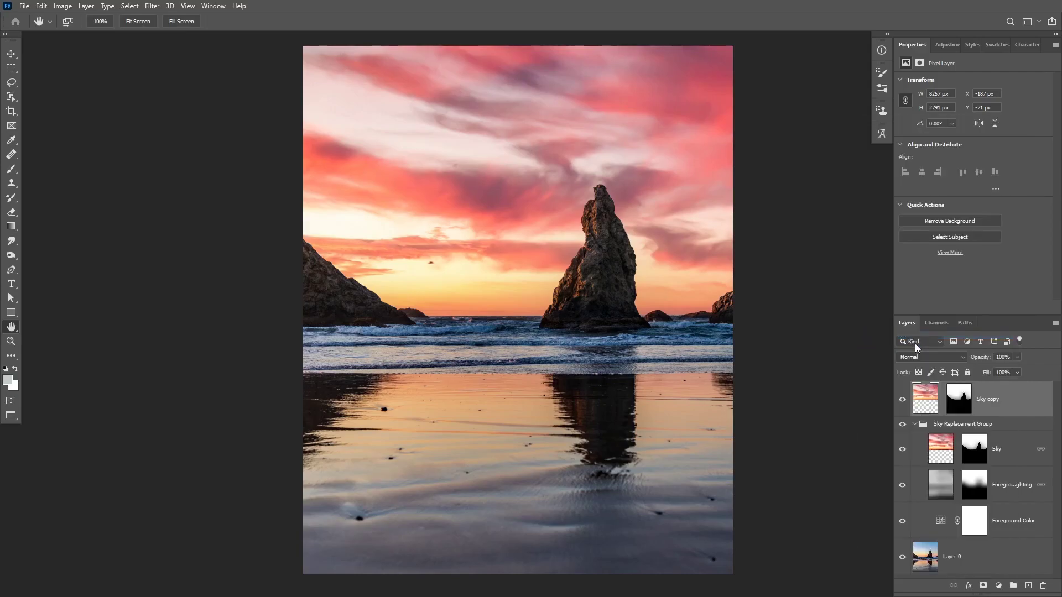
left_click(965, 406)
key("ctrl+i")
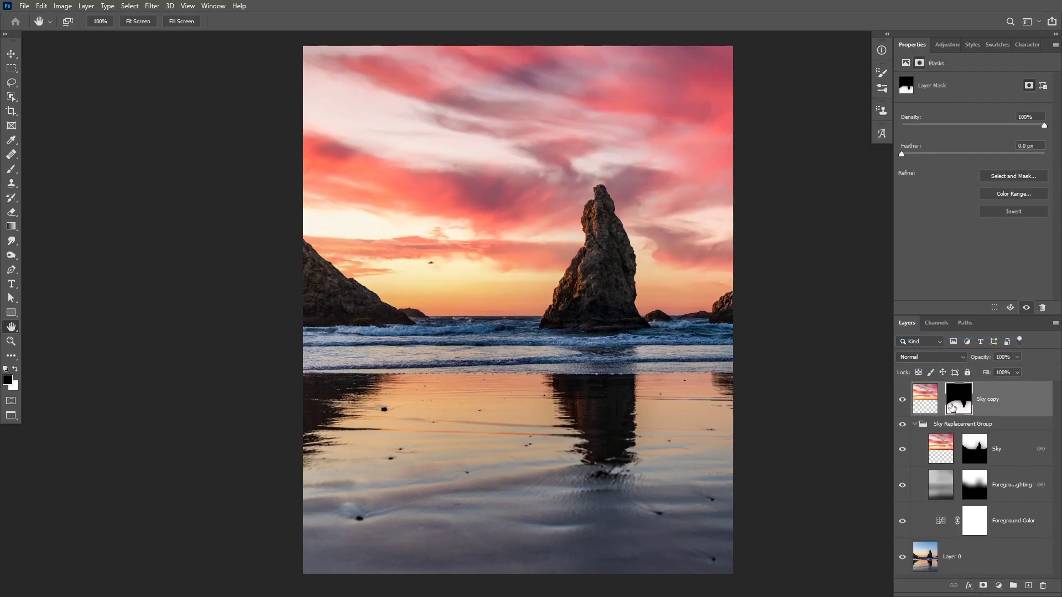
left_click(953, 408, "shift")
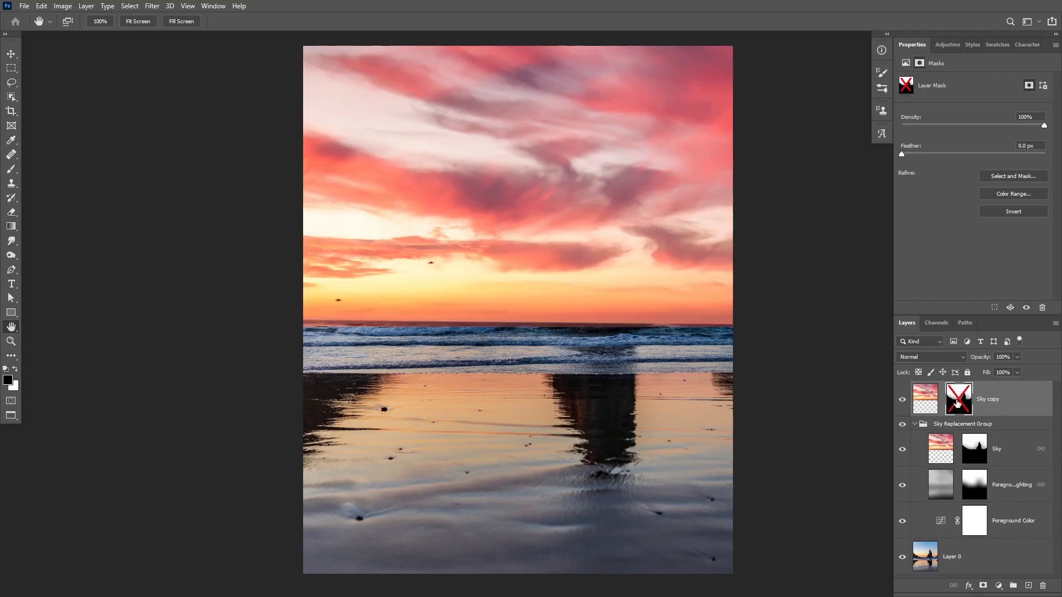
left_click(929, 399)
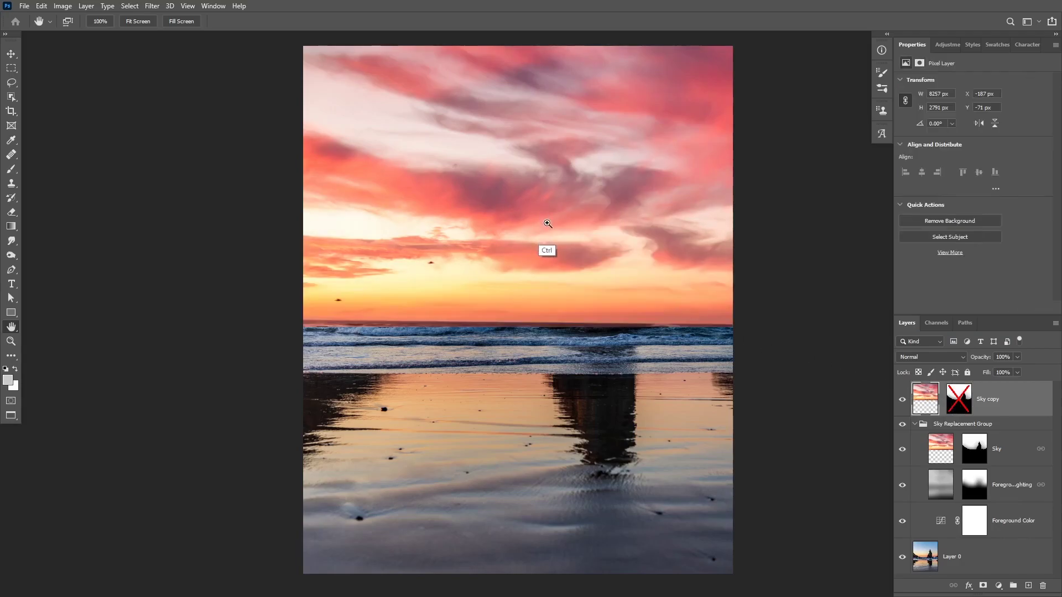
Step: Flip Sky copy vertically with the pivot at the horizon centre so it covers the beach
key("ctrl+t")
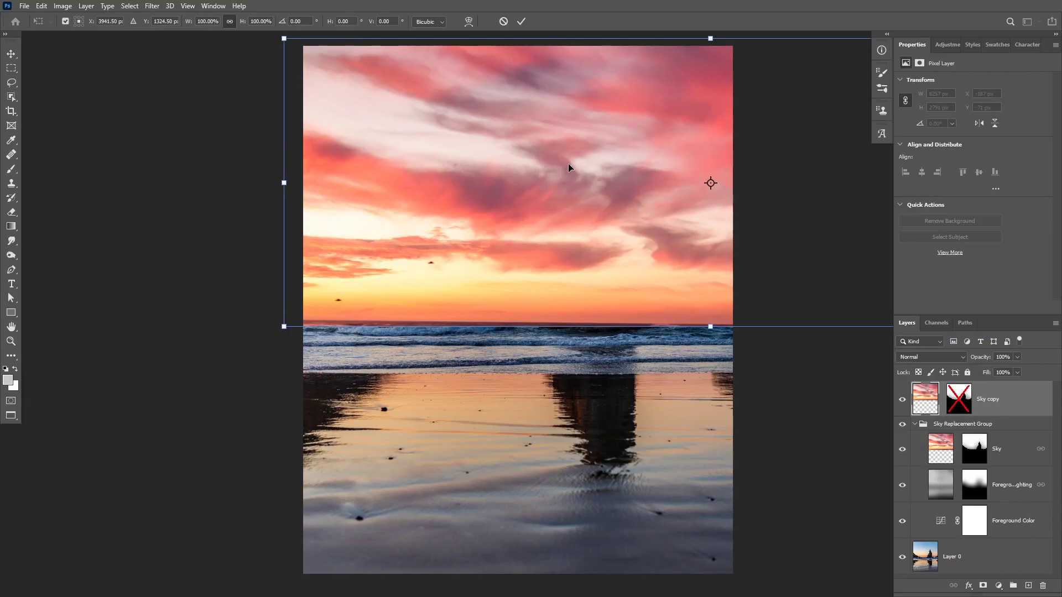
left_click_drag(710, 183, 519, 319)
right_click(530, 165)
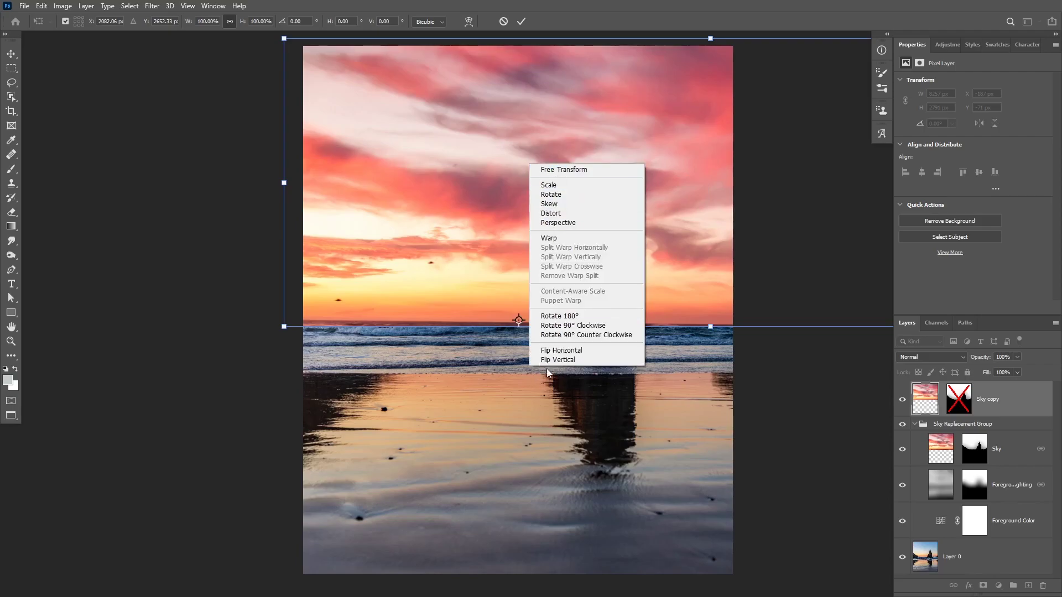
left_click(560, 360)
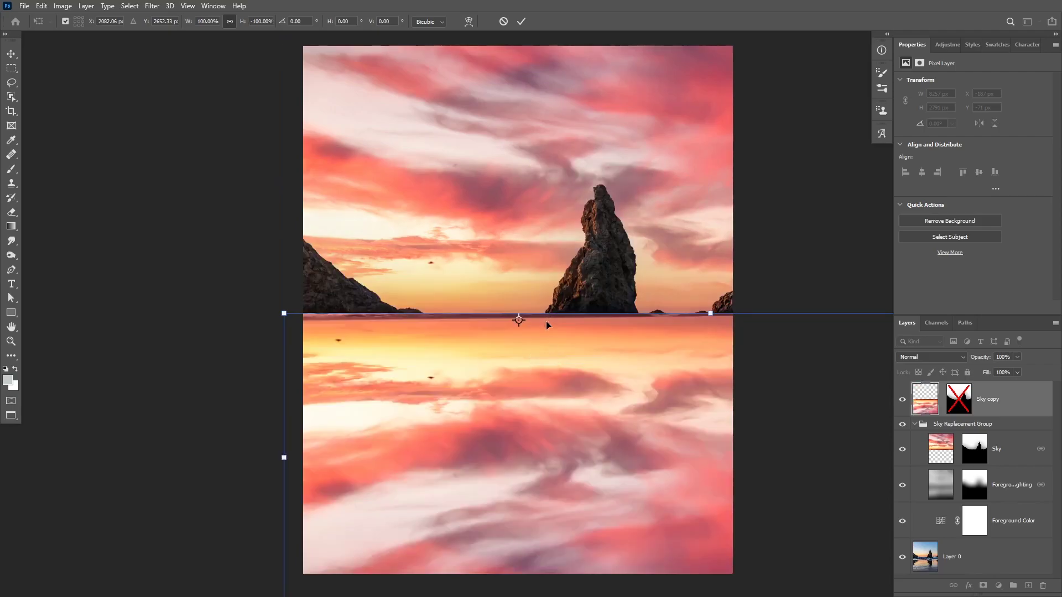
left_click(521, 21)
key("h")
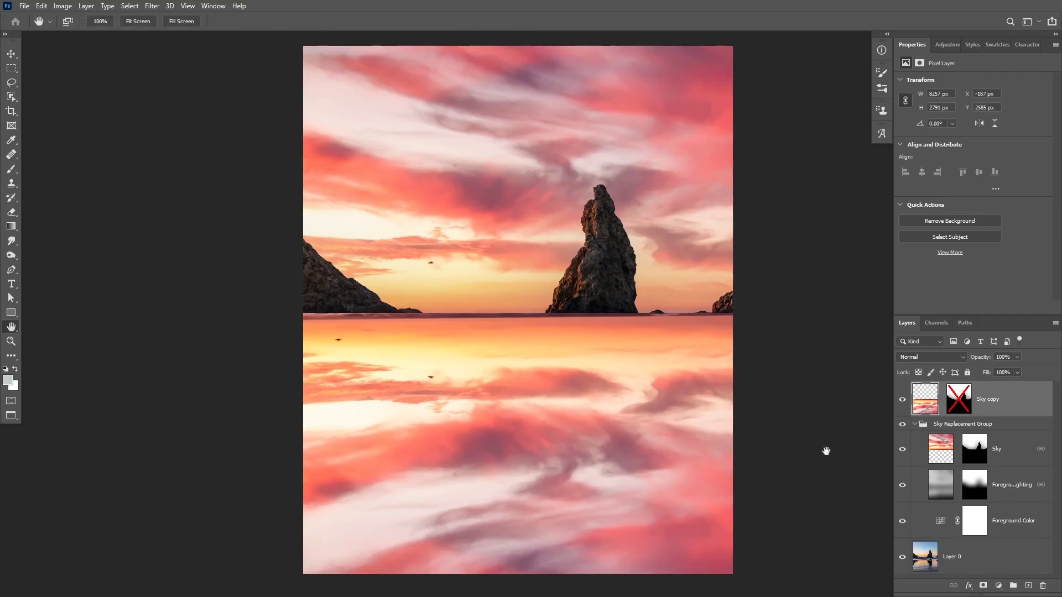
Step: Split the Sky copy's Underlying Layer Blend If black slider to 133/225 so rocks and darker sand show through
left_click(902, 399)
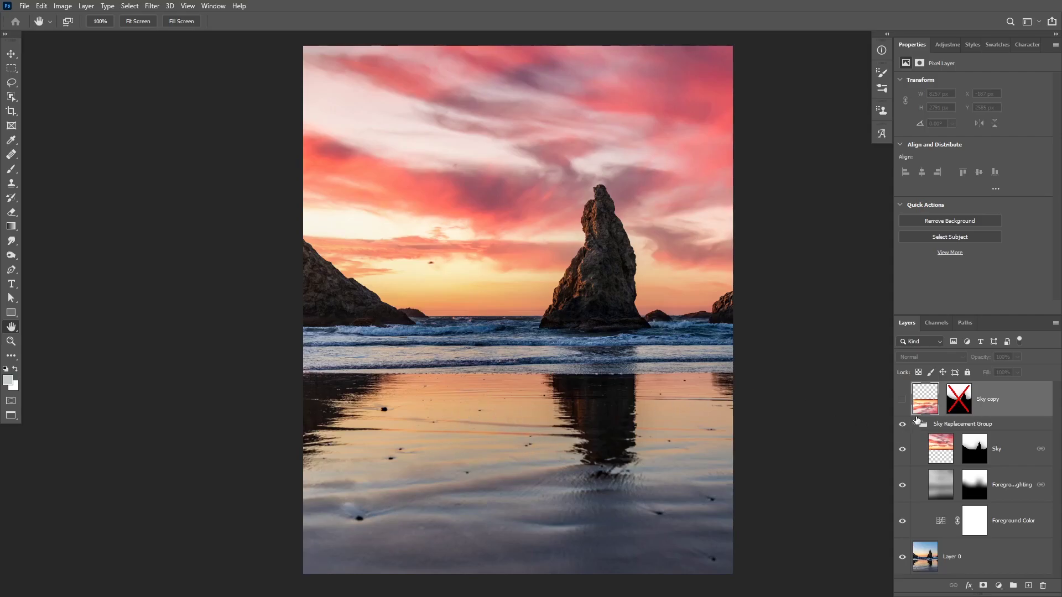
left_click(901, 401)
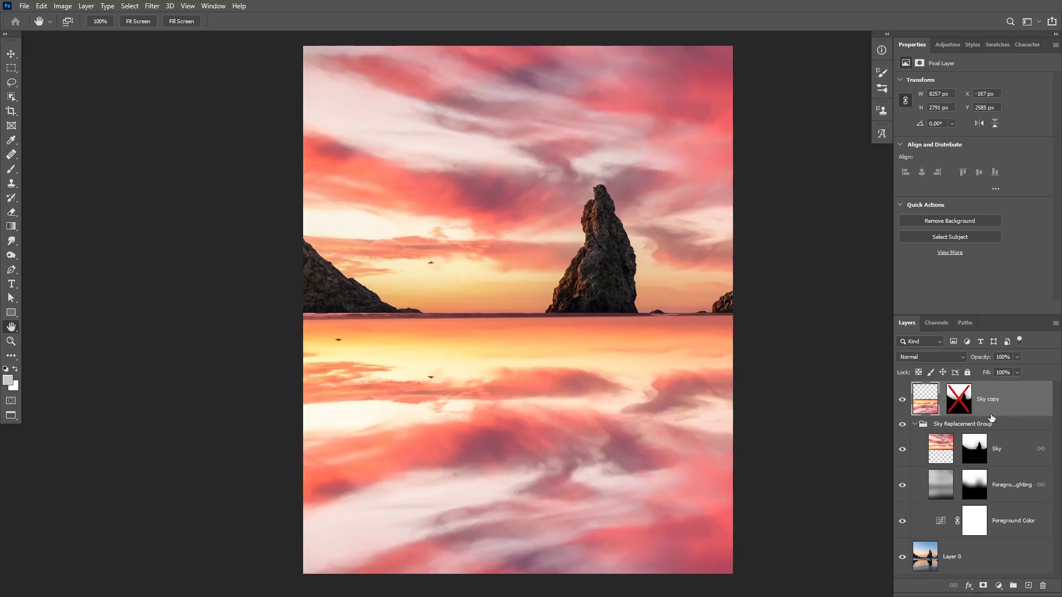
double_click(1018, 410)
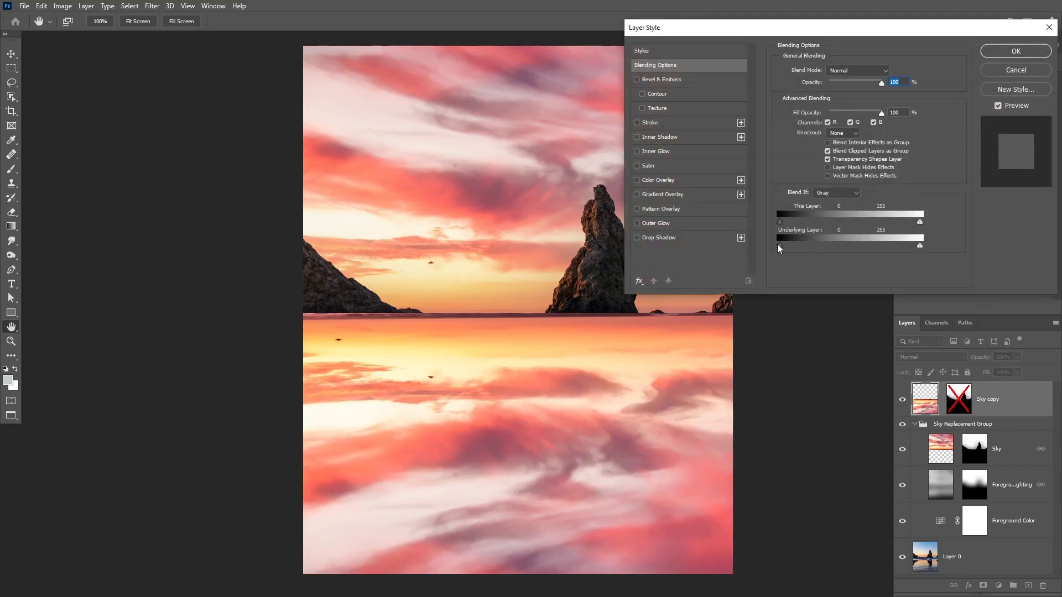
left_click_drag(784, 247, 832, 250)
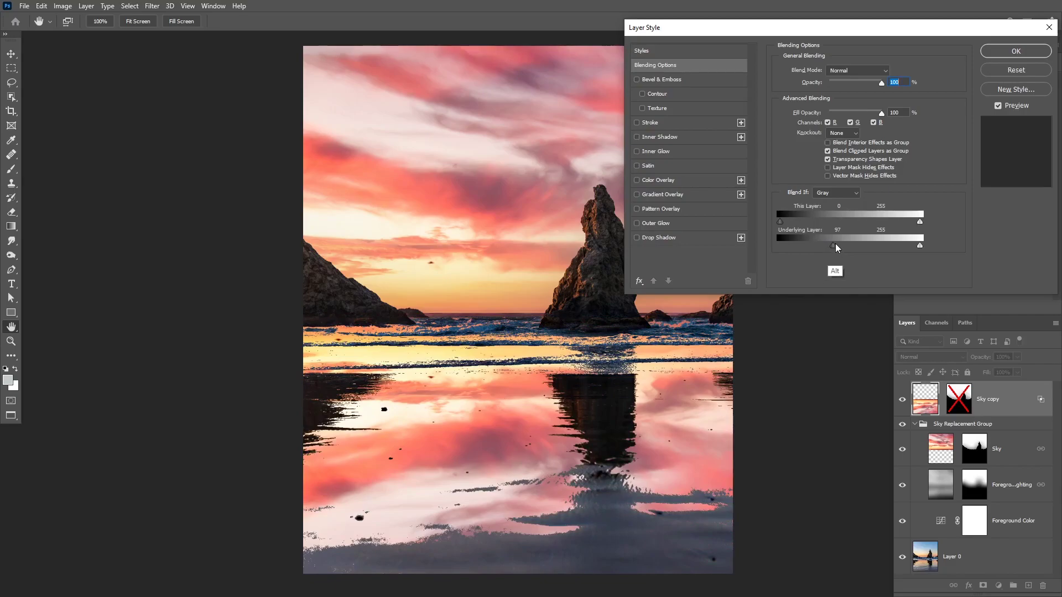
left_click_drag(833, 247, 864, 246)
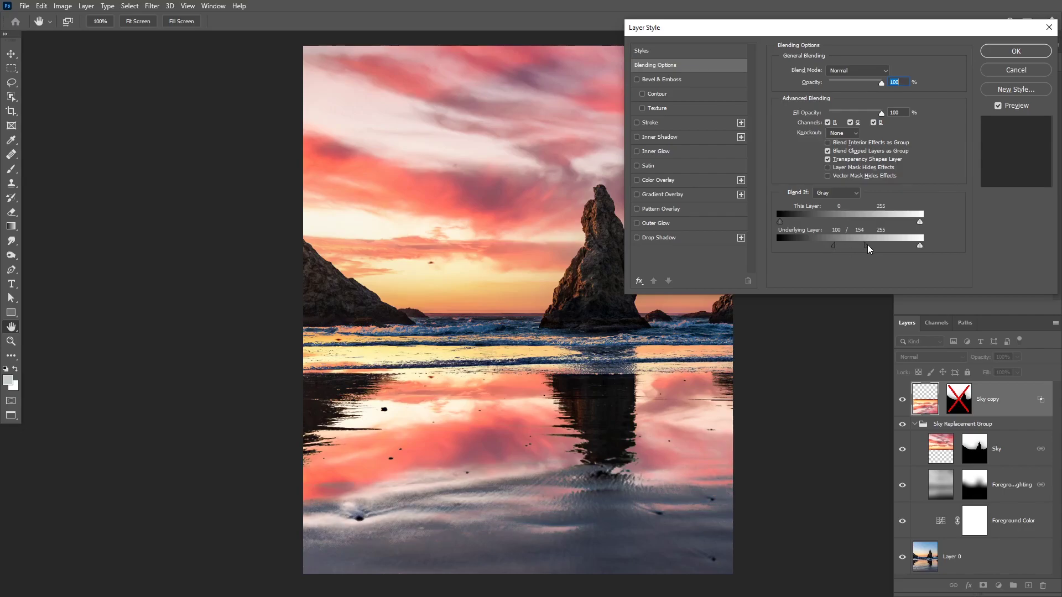
left_click_drag(867, 244, 890, 249)
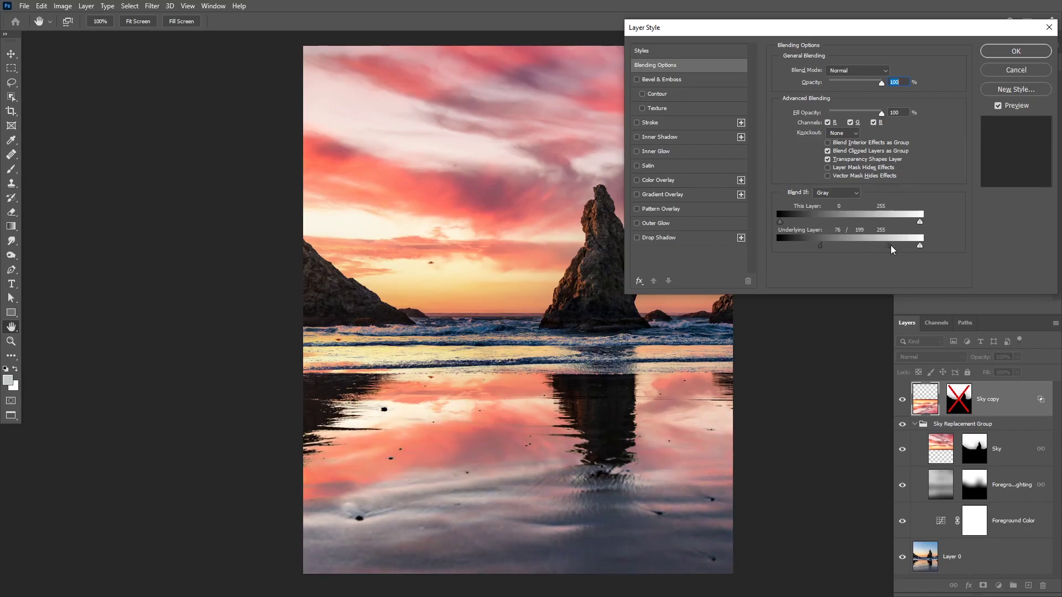
left_click_drag(821, 245, 855, 250)
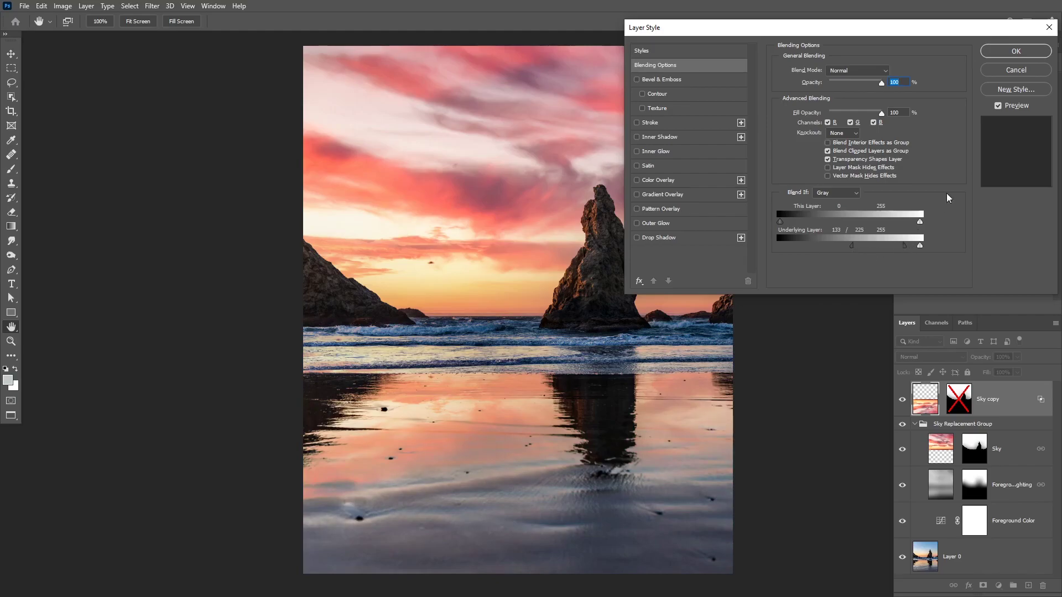
Step: Set the Sky copy reflection to Multiply at 92% opacity and re-enable its layer mask
left_click(1017, 50)
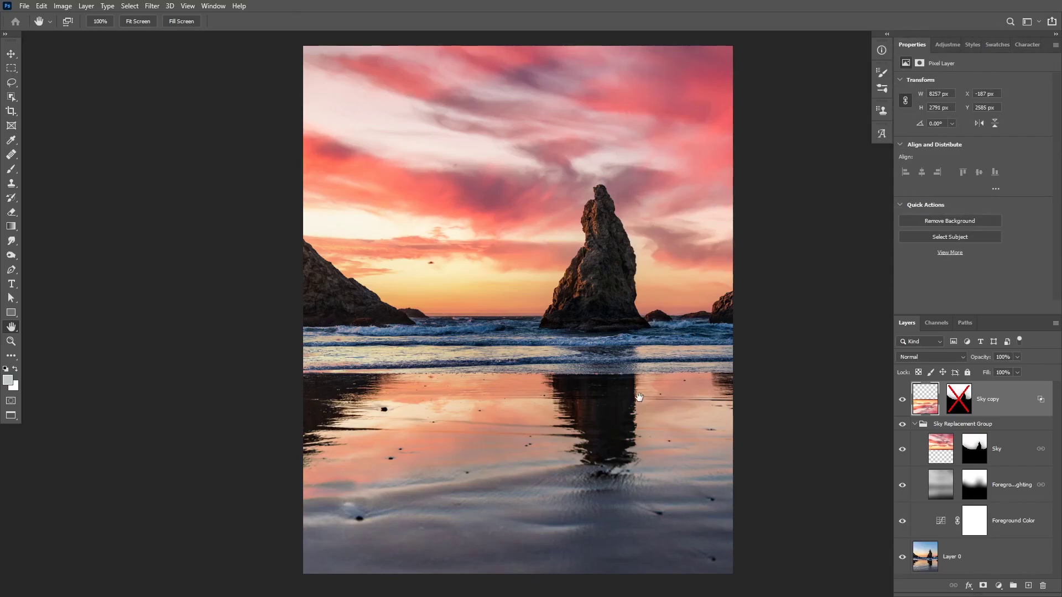
left_click(927, 357)
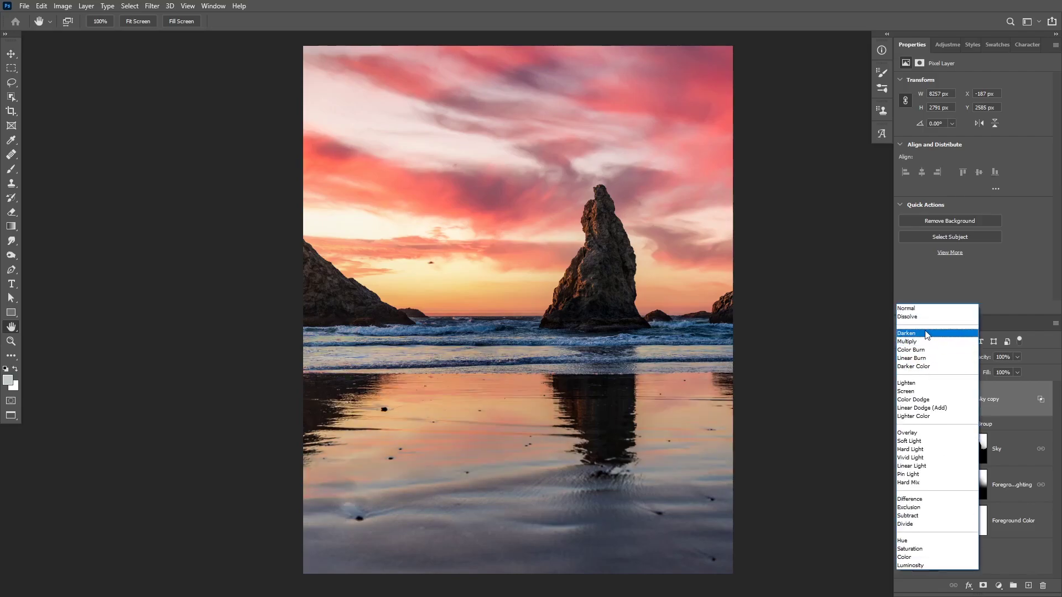
left_click(918, 342)
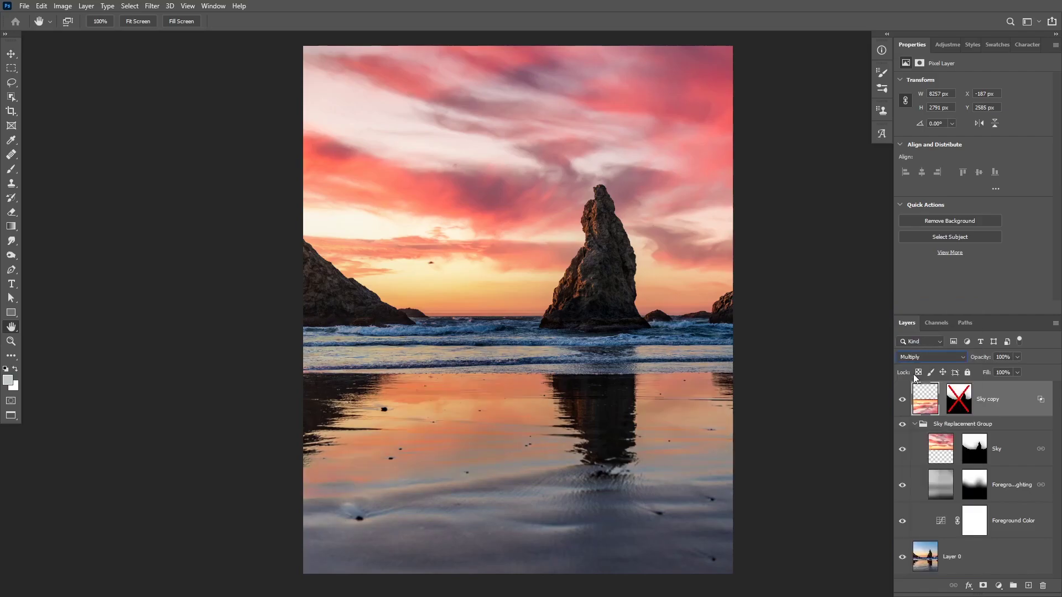
left_click_drag(979, 361, 1005, 367)
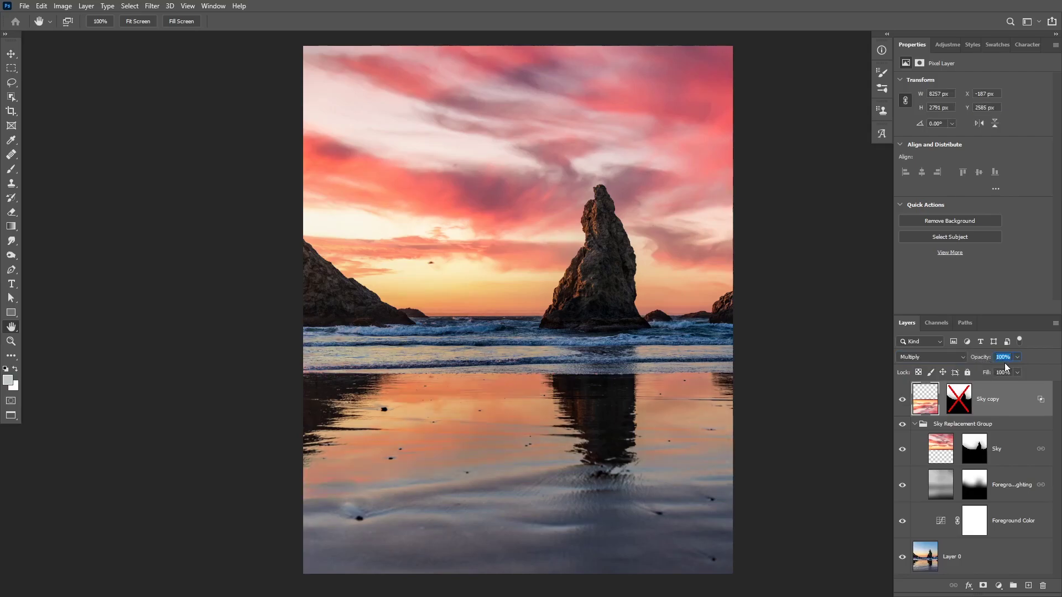
left_click(902, 399)
left_click(903, 400)
left_click(958, 402)
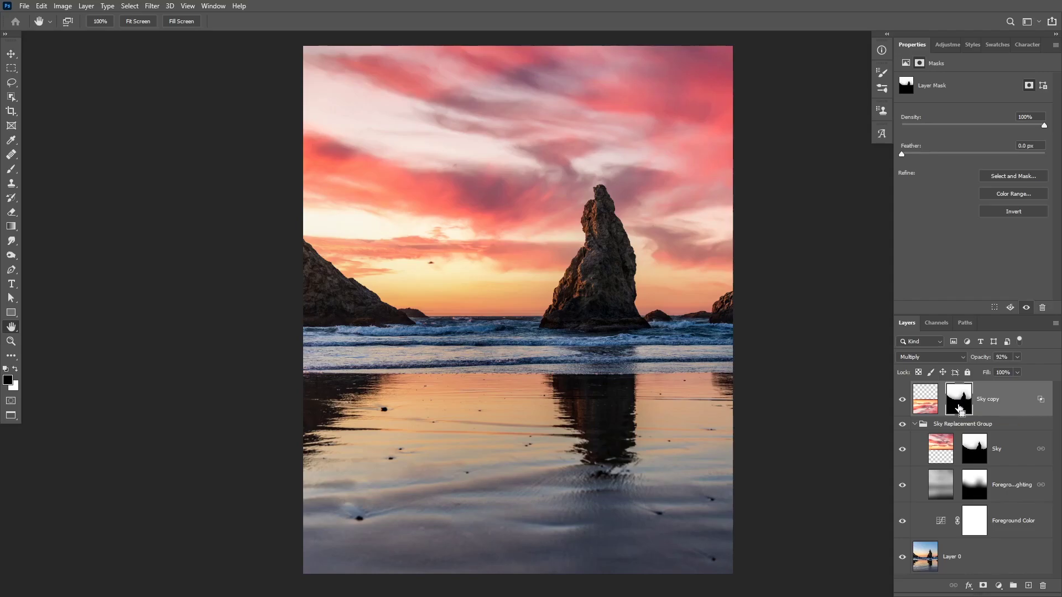
Step: Fill the reflection mask white and paint black along the horizon with a soft 692 px Normal brush
key("ctrl+BackSpace")
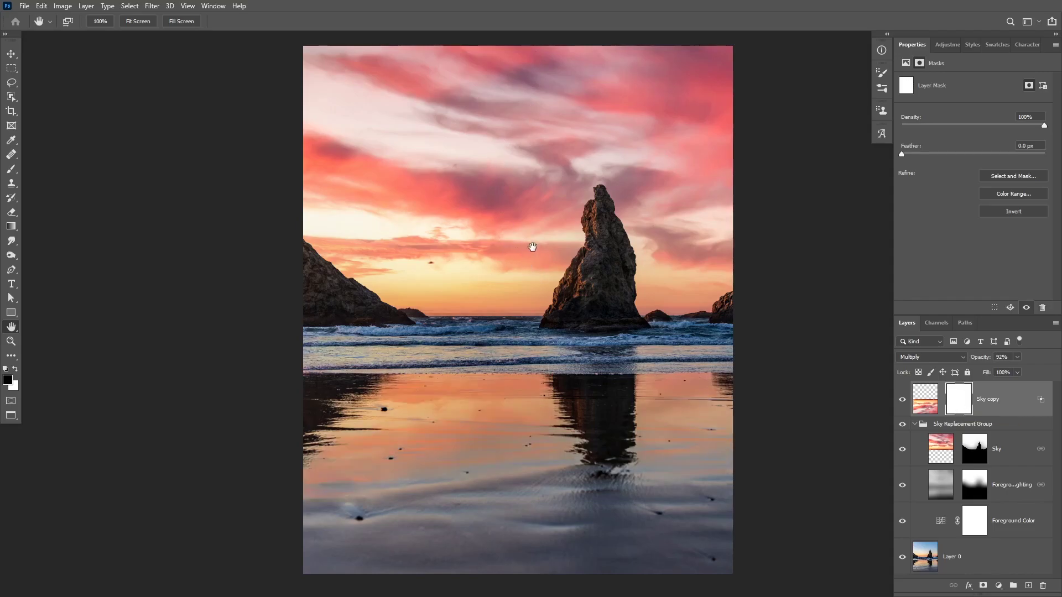
key("b")
mouse_move(533, 275)
left_mouse_down()
mouse_move(569, 277)
mouse_move(541, 271)
left_mouse_up()
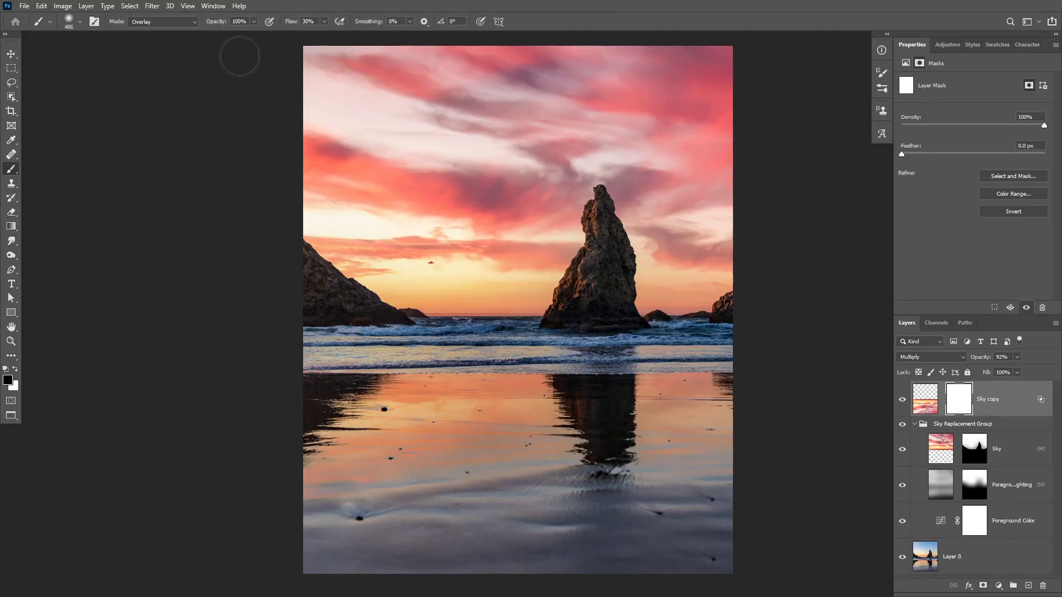
left_click(166, 21)
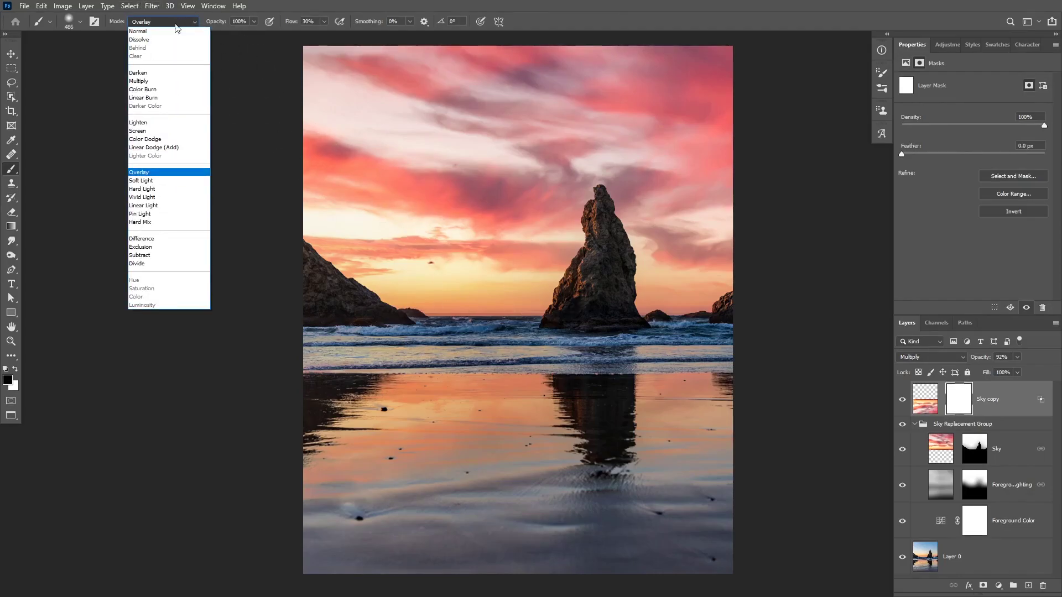
left_click(174, 31)
mouse_move(409, 324)
left_mouse_down()
mouse_move(542, 315)
mouse_move(472, 316)
left_mouse_up()
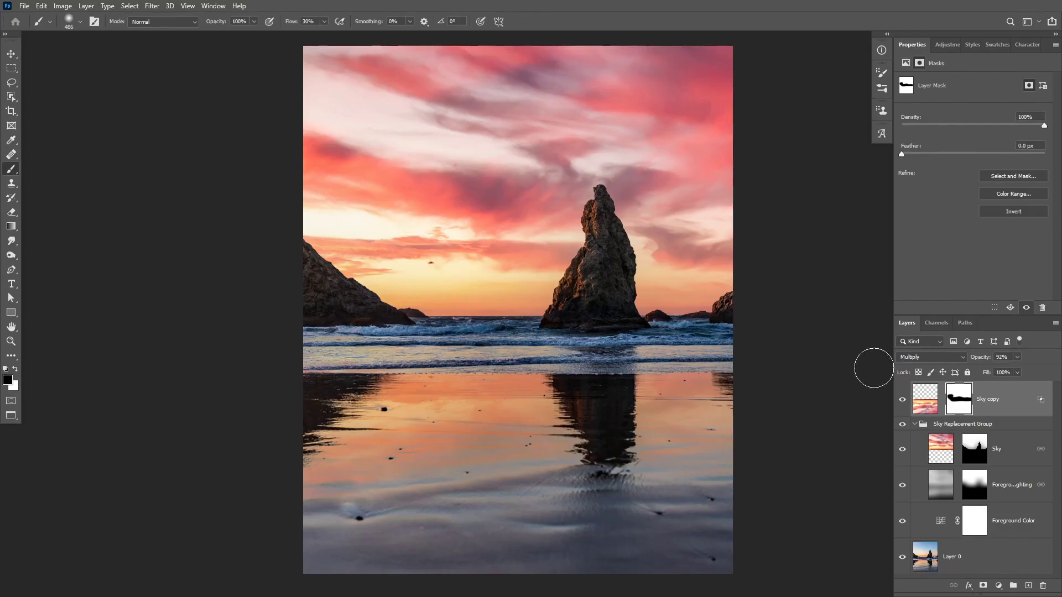
Step: Compare the reflection on and off, then return the Sky copy layer to Normal blending
left_click(903, 399)
left_click(902, 399)
left_click(923, 399)
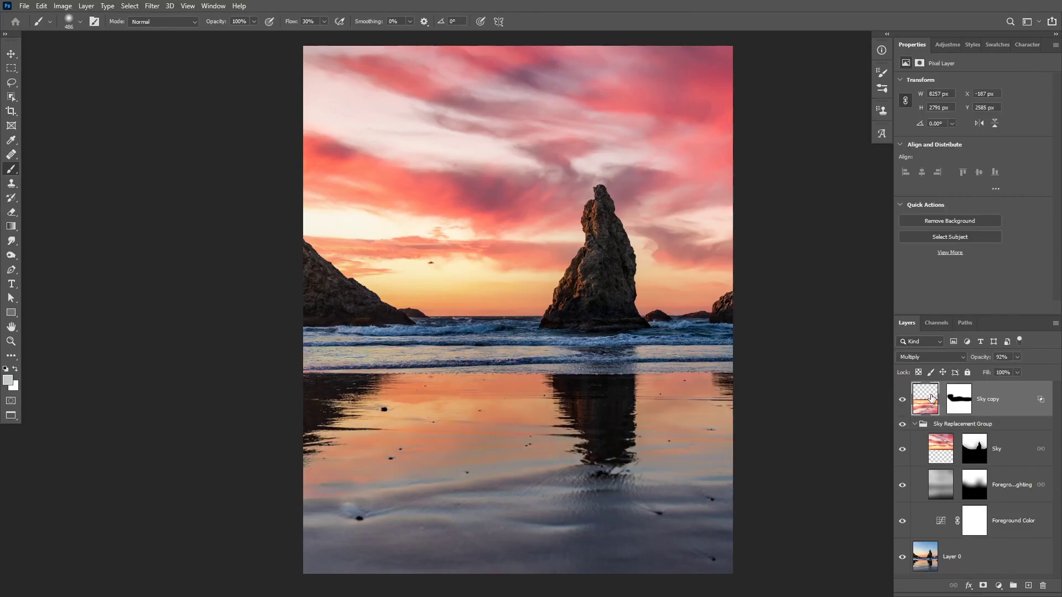
left_click(924, 358)
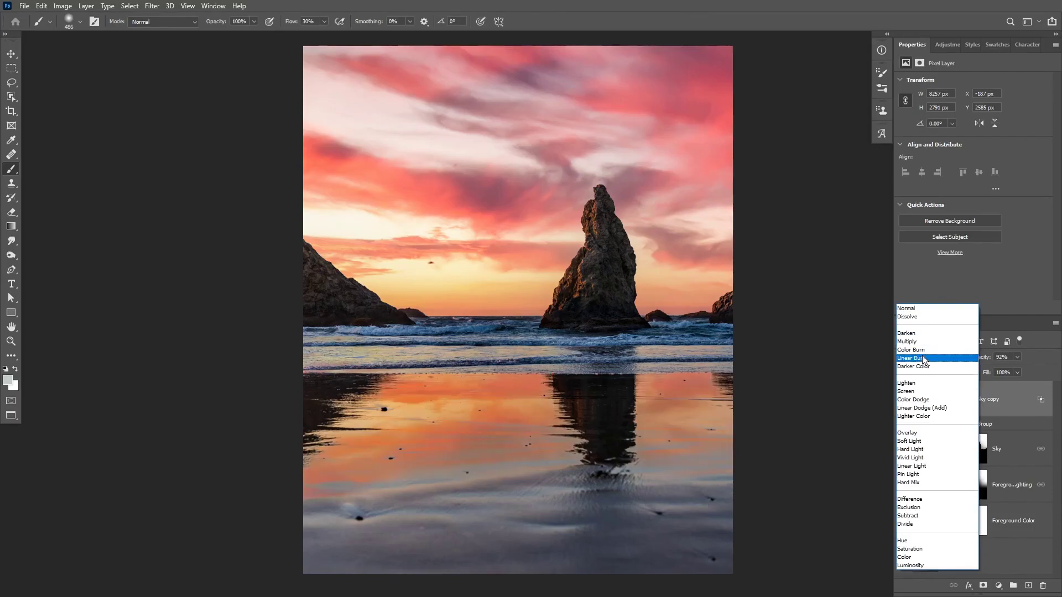
left_click(928, 310)
left_click(903, 401)
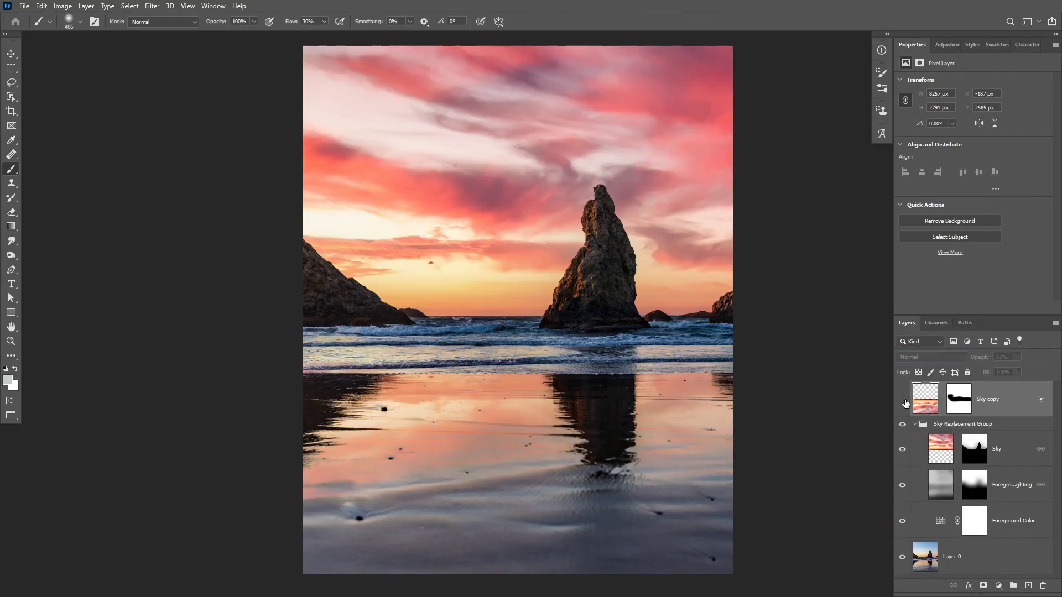
left_click(903, 401)
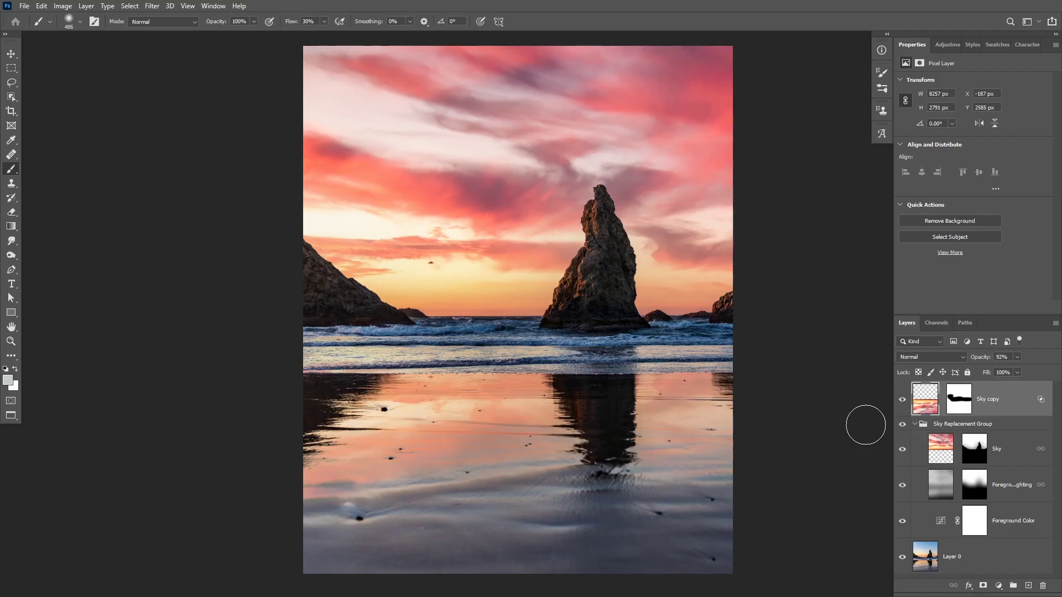